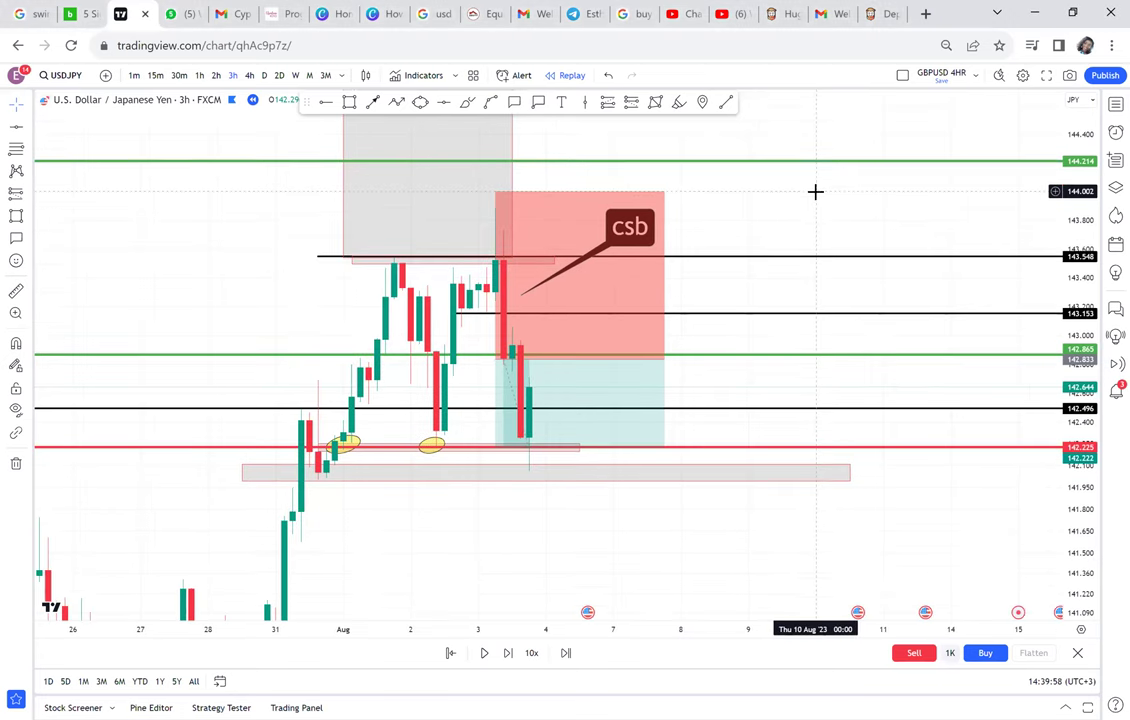
Move the short position box off the candles and remove all drawings from the chart.
{"action": "left_click", "coordinate": [521, 452]}
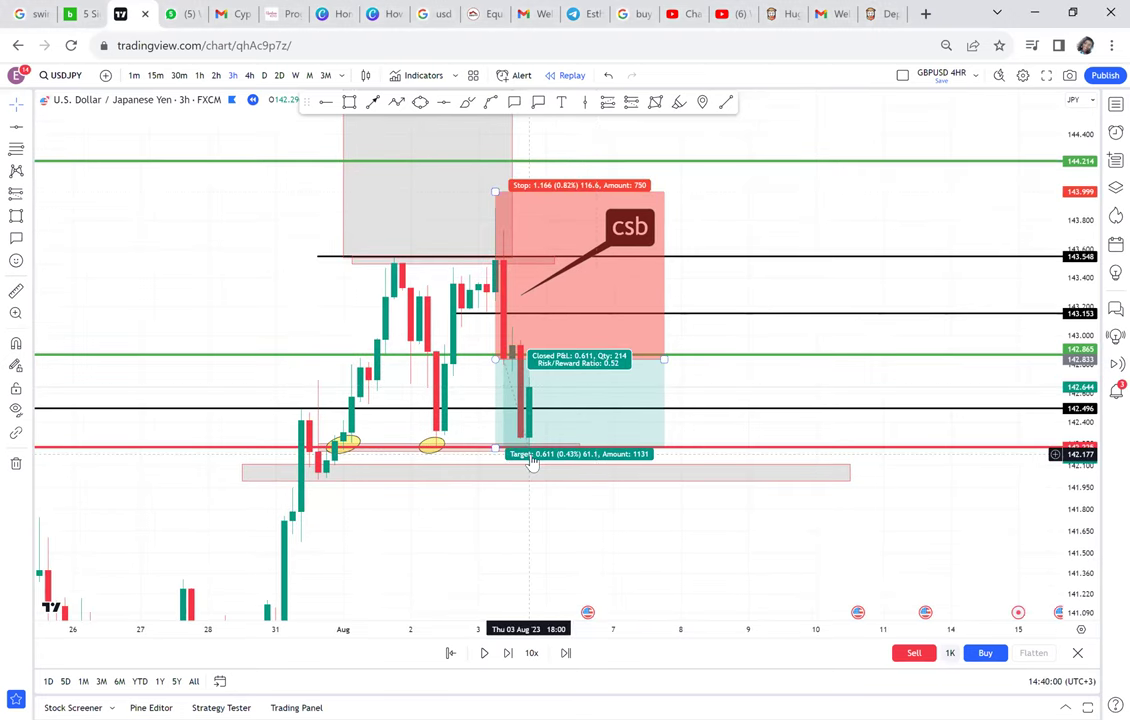
{"action": "left_click_drag", "start_coordinate": [533, 462], "coordinate": [801, 386]}
{"action": "scroll", "coordinate": [801, 386], "scroll_direction": "down", "scroll_amount": 3}
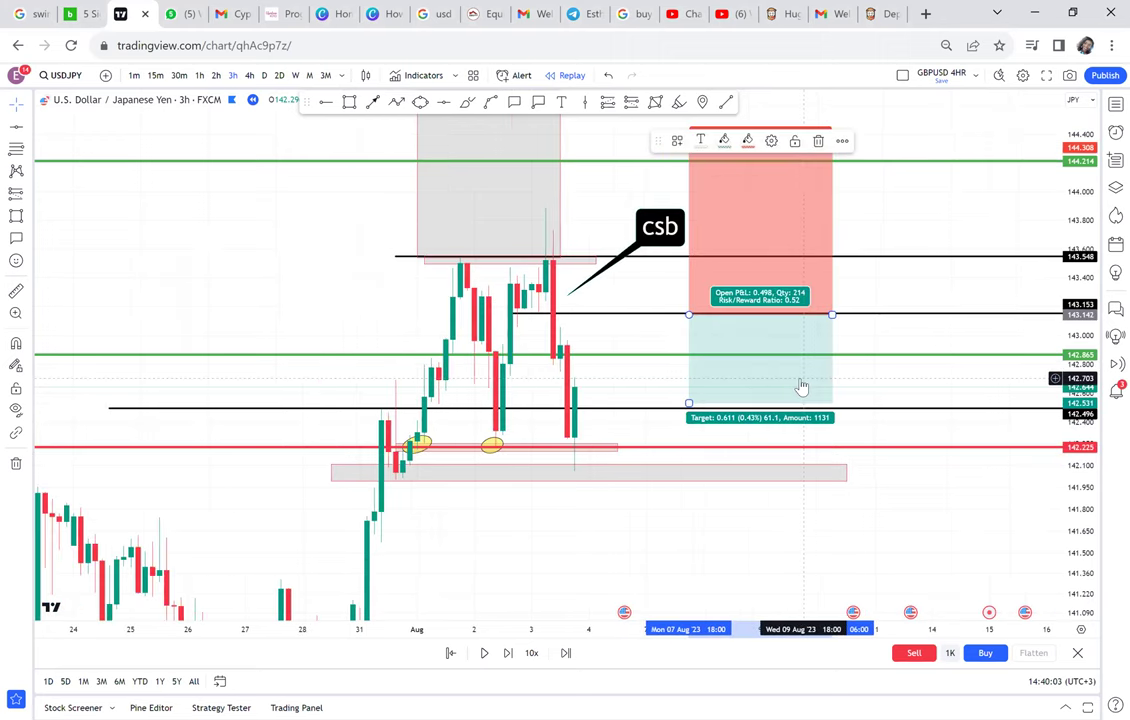
{"action": "left_click", "coordinate": [16, 463]}
{"action": "left_click", "coordinate": [55, 462]}
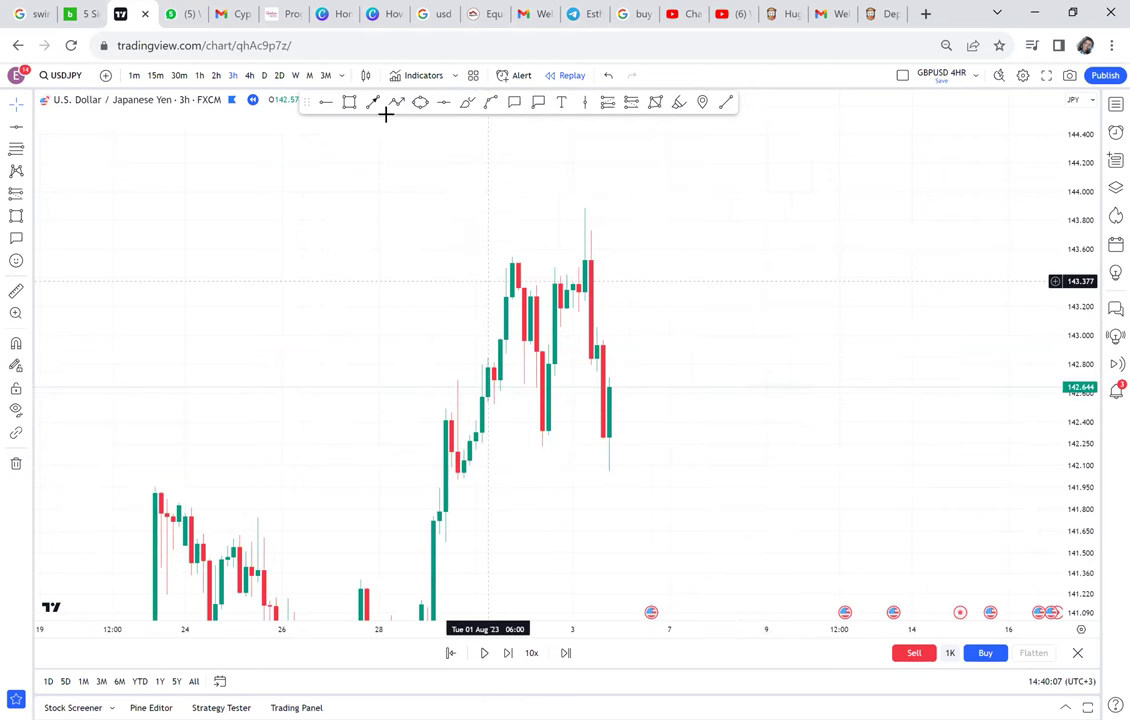
Draw a thin resistance rectangle across the two swing highs, between about 143.51 and 143.56.
{"action": "left_click", "coordinate": [349, 103]}
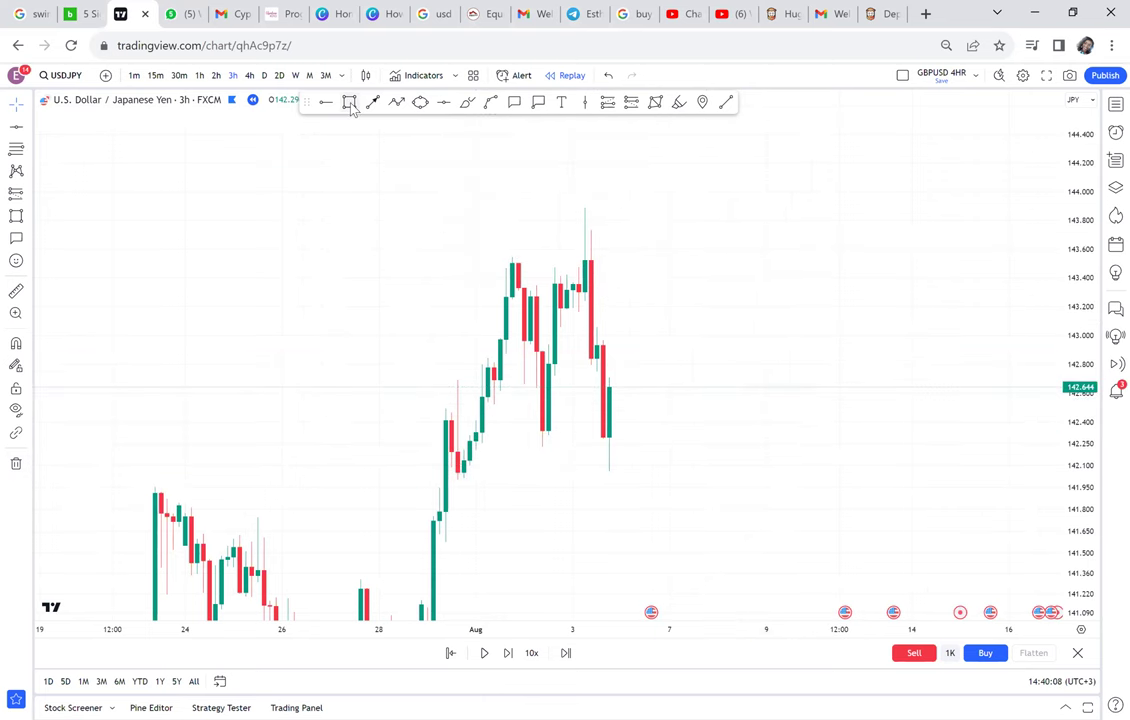
{"action": "left_click", "coordinate": [457, 257]}
{"action": "left_click", "coordinate": [670, 260]}
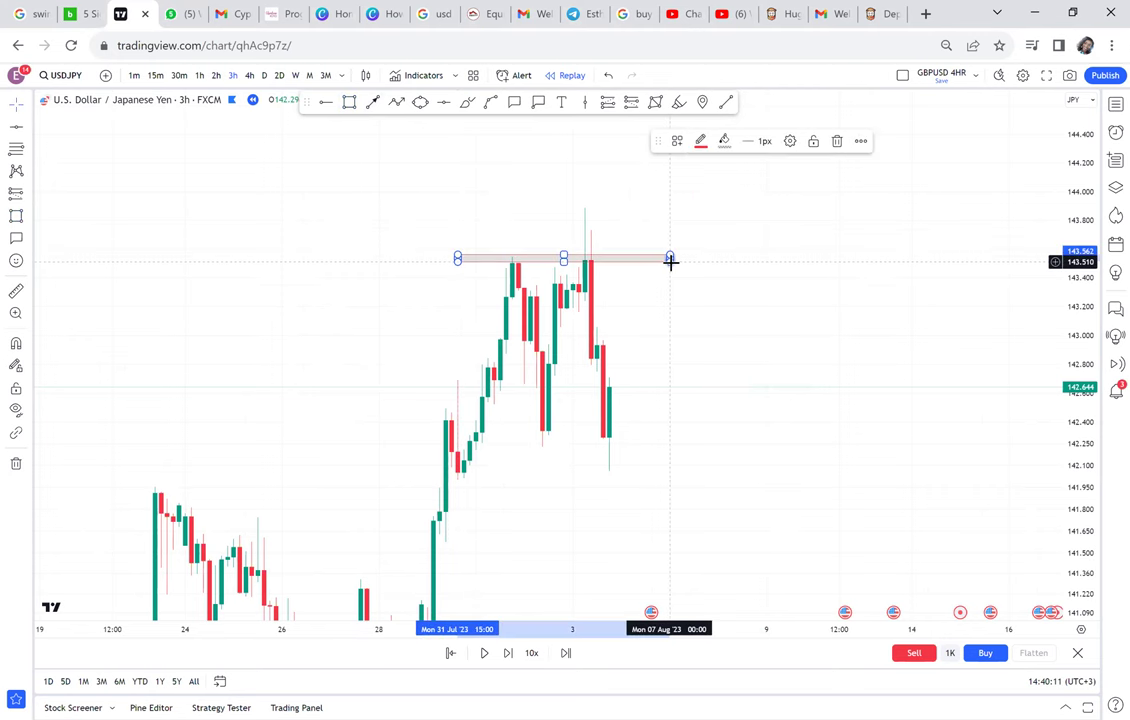
Place a horizontal line at about 142.224 along the low between the two highs.
{"action": "left_click", "coordinate": [444, 102]}
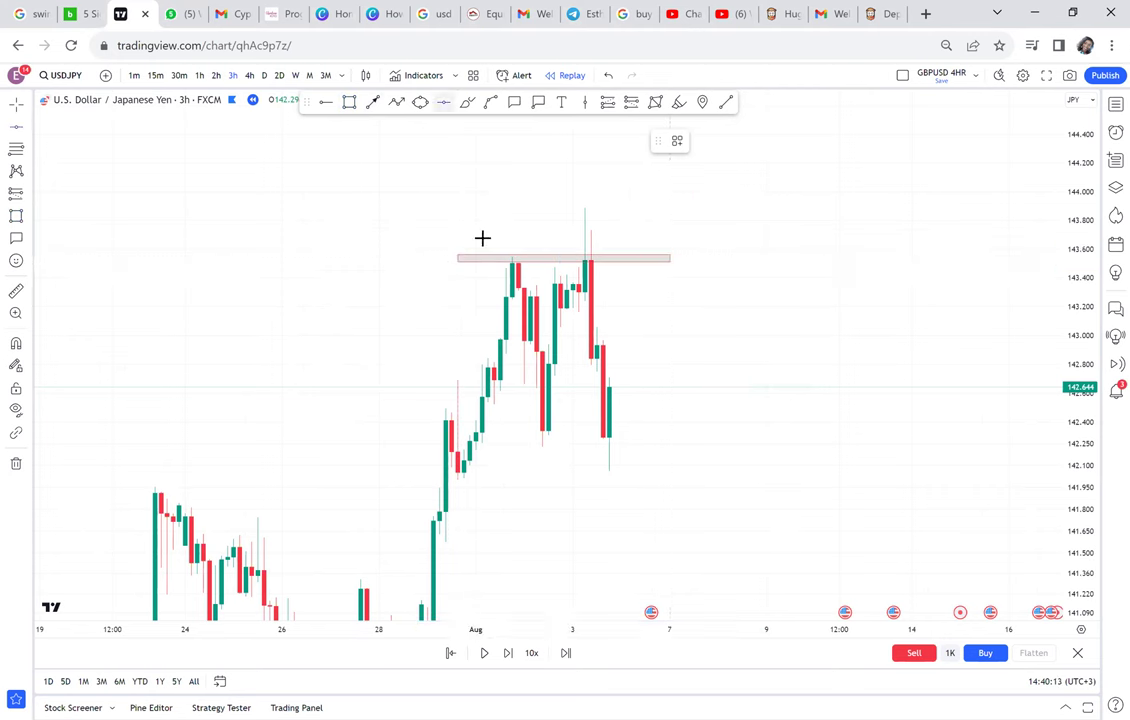
{"action": "left_click", "coordinate": [463, 448]}
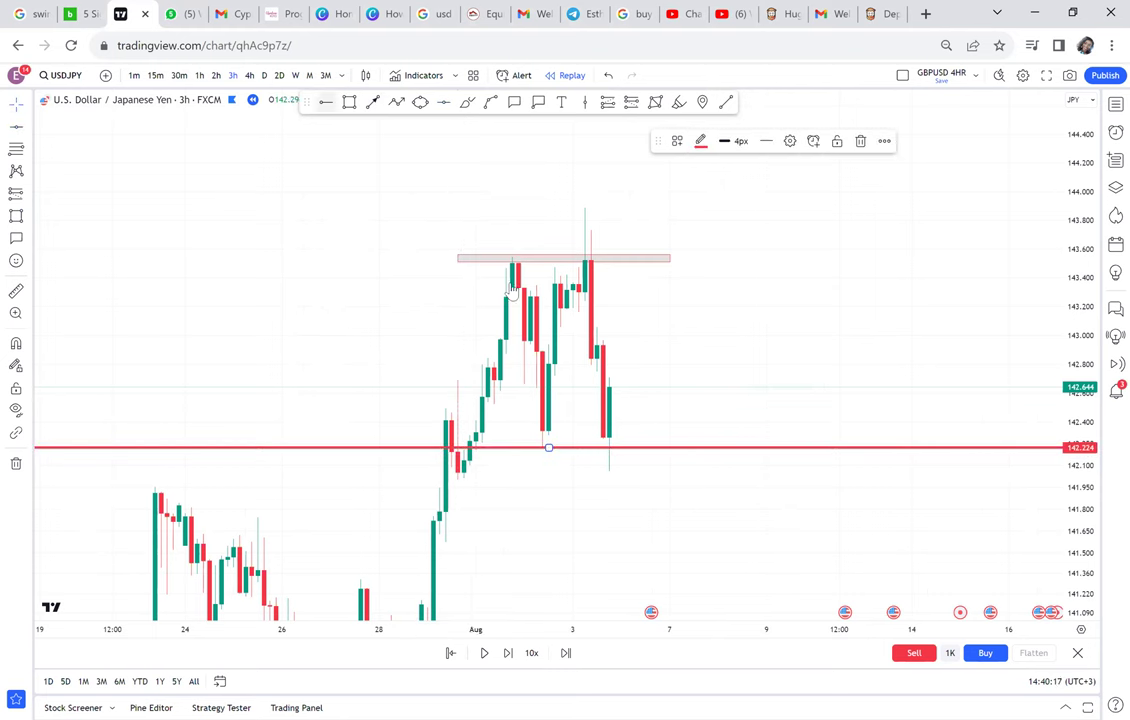
{"action": "left_click", "coordinate": [494, 319]}
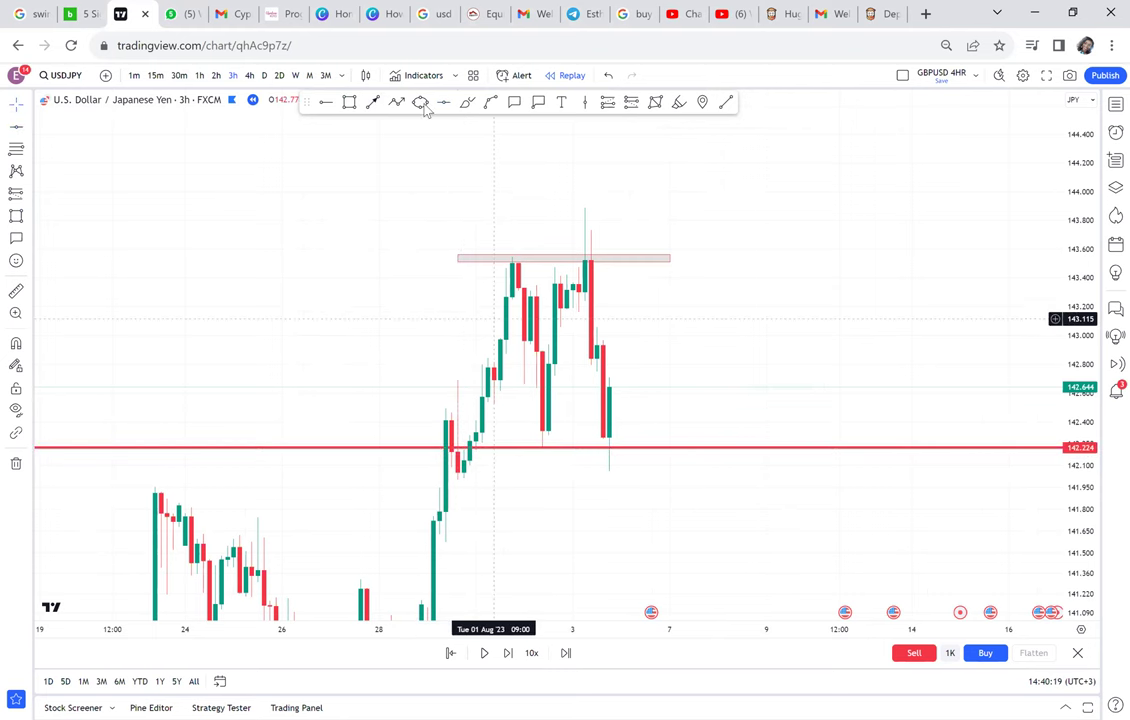
Add a horizontal ray at about 143.157 and a horizontal line at about 142.938.
{"action": "left_click", "coordinate": [326, 104]}
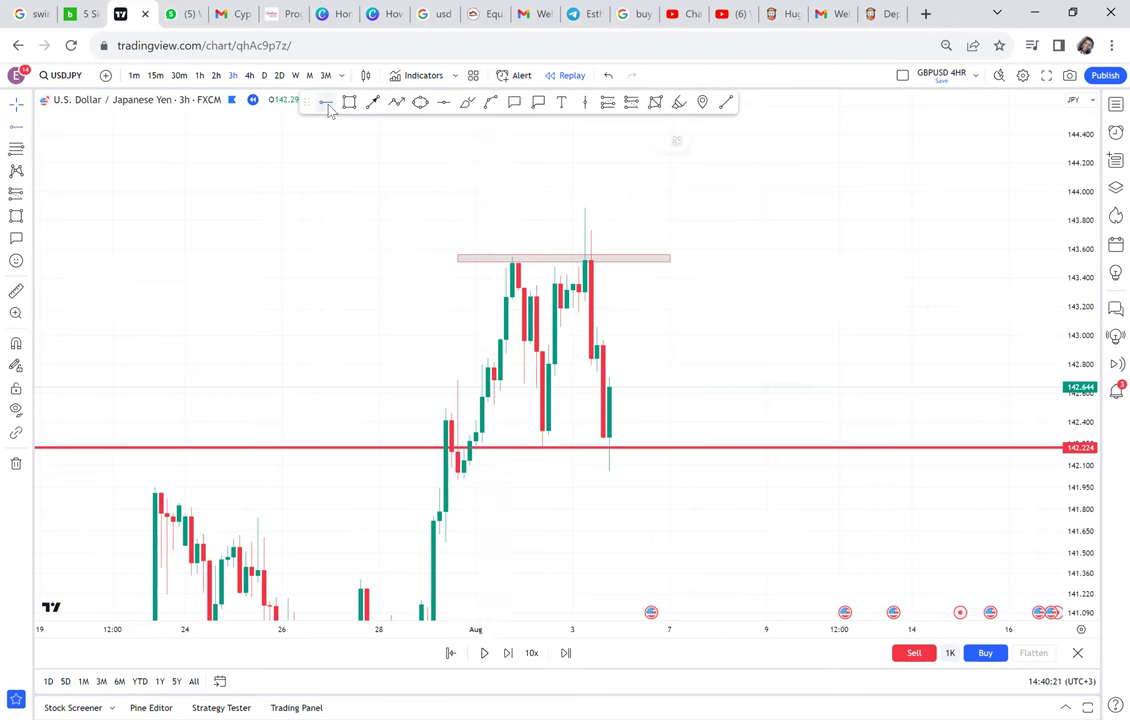
{"action": "left_click", "coordinate": [533, 313]}
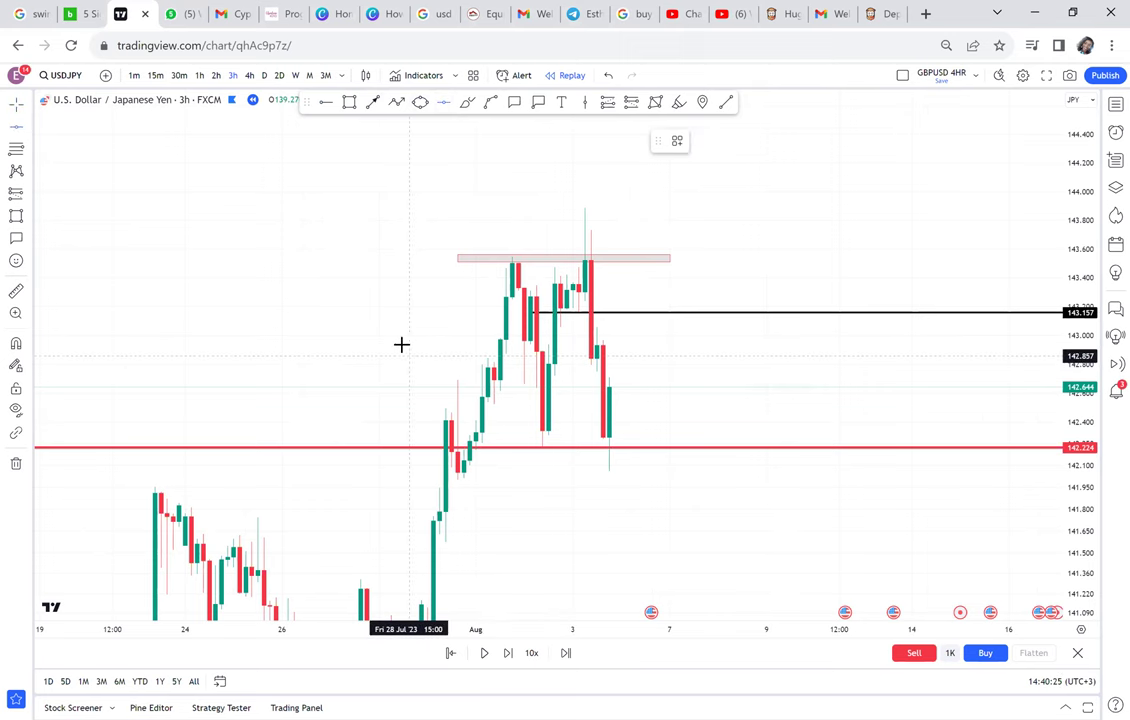
{"action": "left_click", "coordinate": [548, 344]}
Draw a rectangle over the double top from about 143.536 to 142.236 and move it directly below the 142.224 line.
{"action": "left_click_drag", "start_coordinate": [697, 260], "coordinate": [657, 243]}
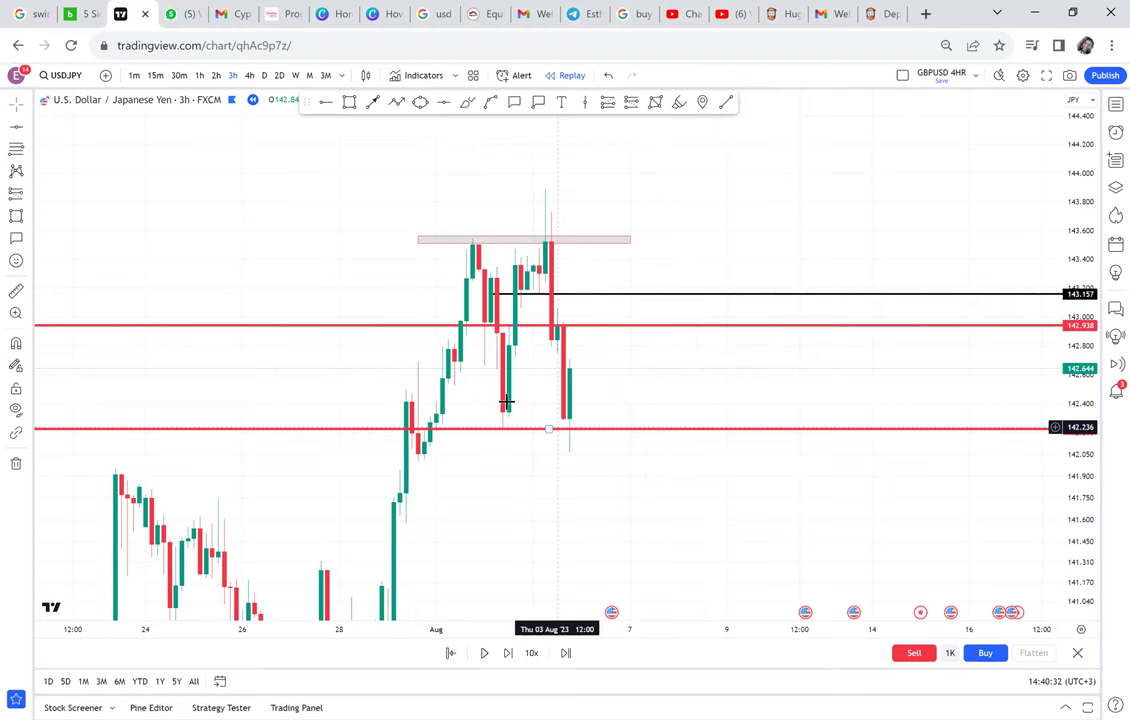
{"action": "left_click_drag", "start_coordinate": [659, 363], "coordinate": [644, 322]}
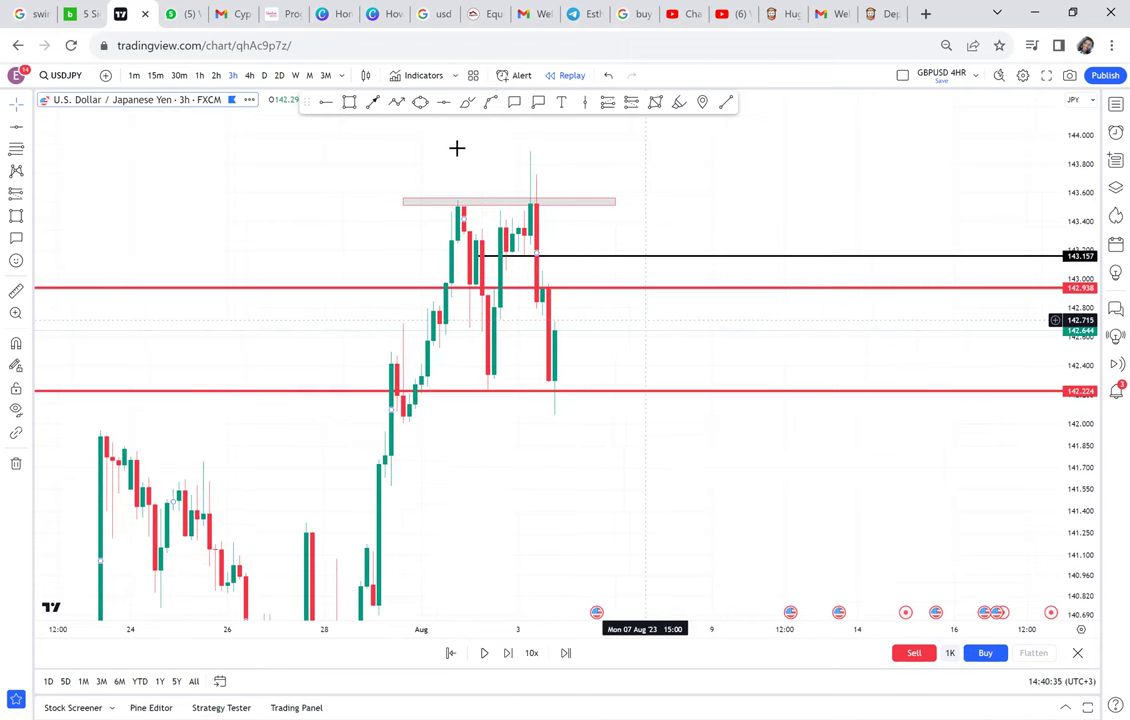
{"action": "scroll", "coordinate": [456, 148], "scroll_direction": "up", "scroll_amount": 1}
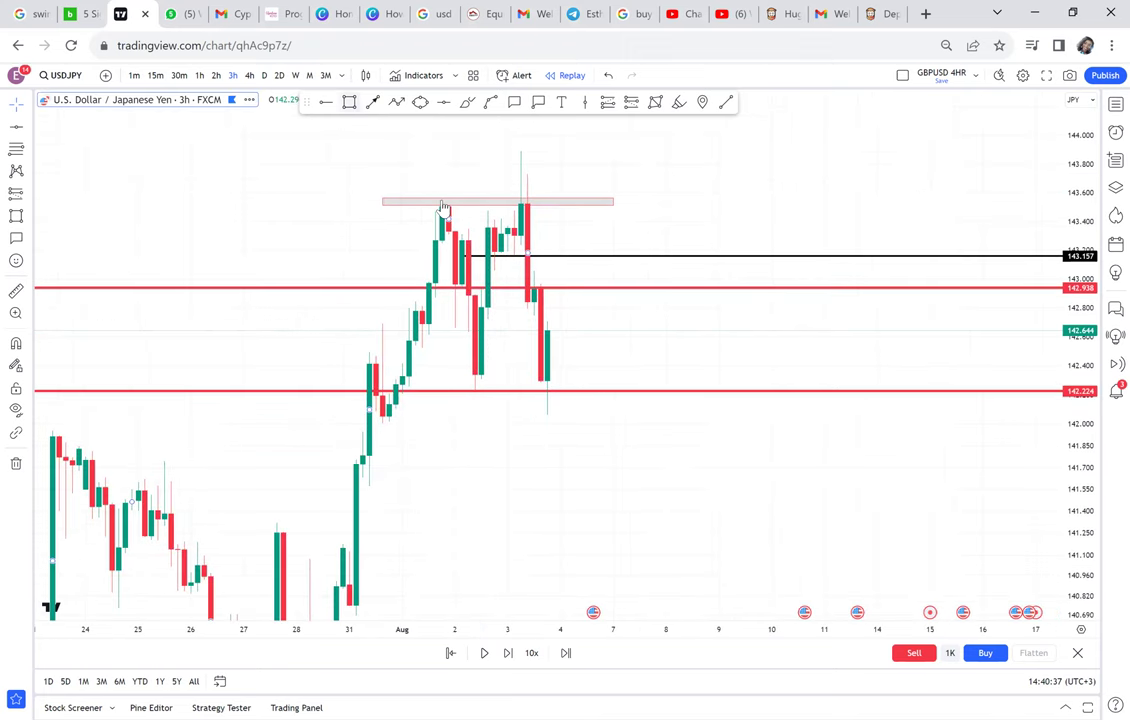
{"action": "left_click", "coordinate": [349, 101]}
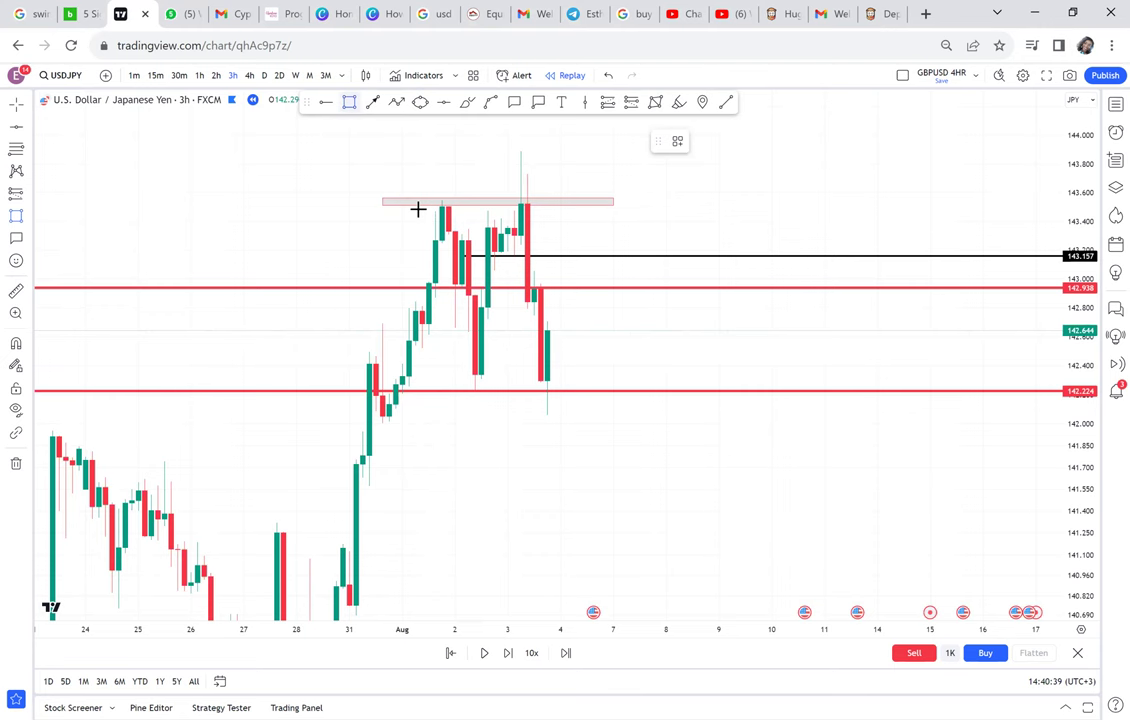
{"action": "left_click_drag", "start_coordinate": [427, 203], "coordinate": [482, 321]}
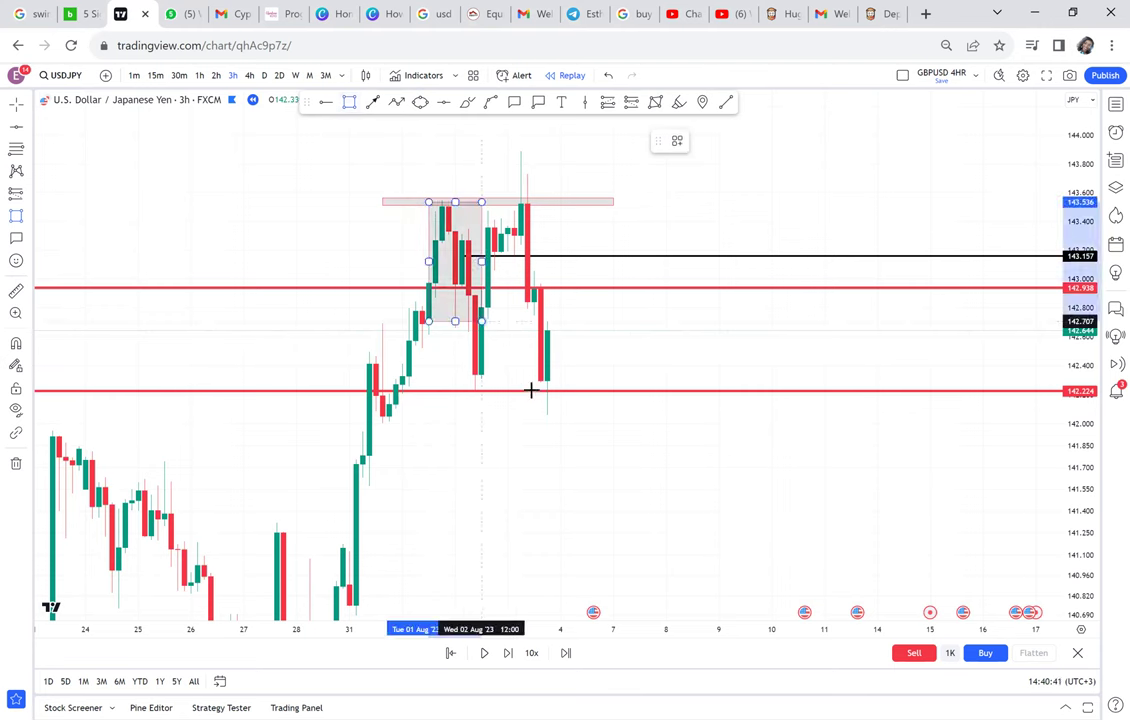
{"action": "left_click_drag", "start_coordinate": [531, 390], "coordinate": [535, 389]}
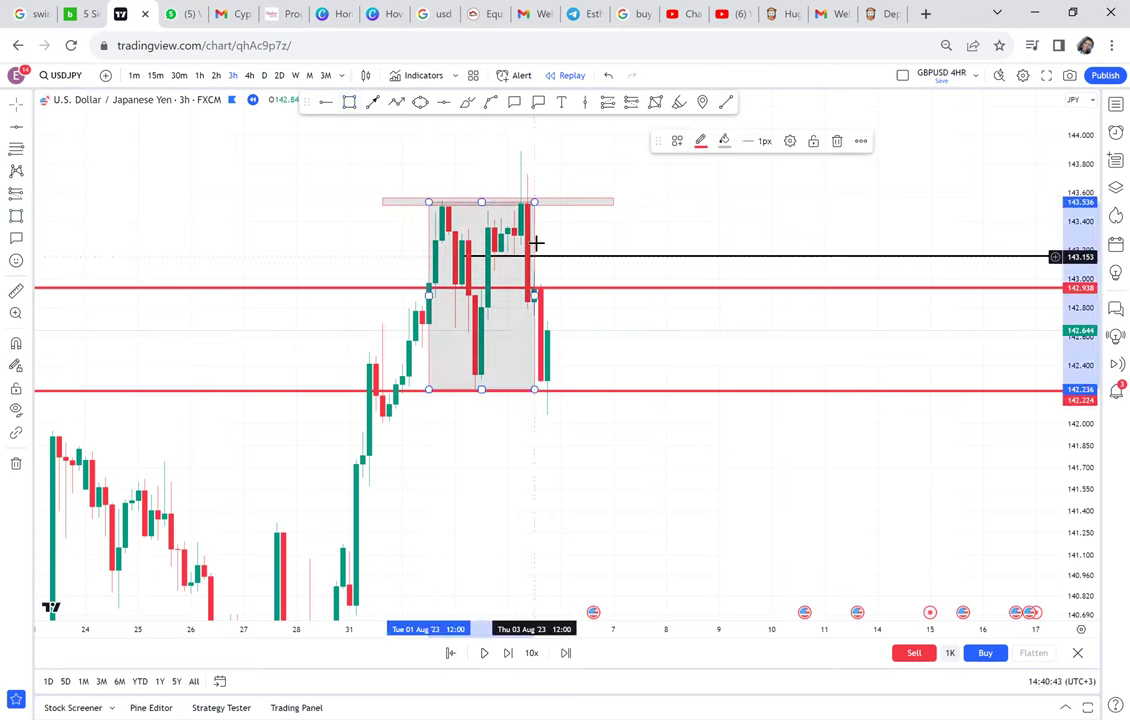
{"action": "left_click_drag", "start_coordinate": [536, 256], "coordinate": [544, 450]}
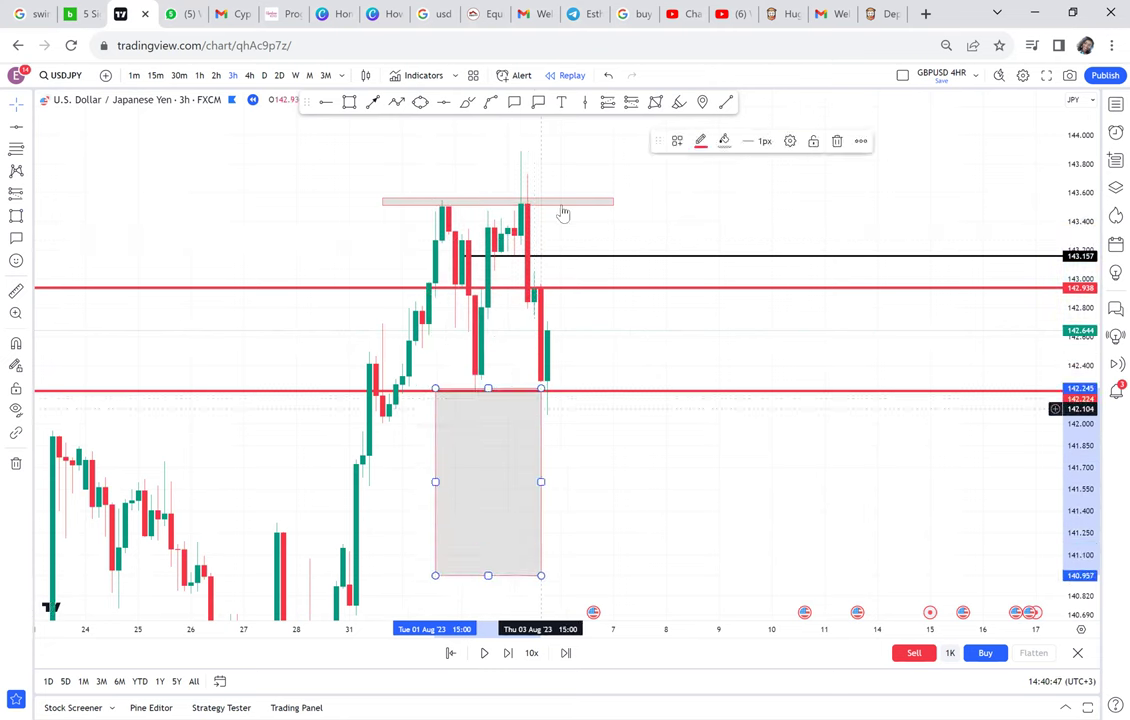
{"action": "left_click", "coordinate": [559, 451]}
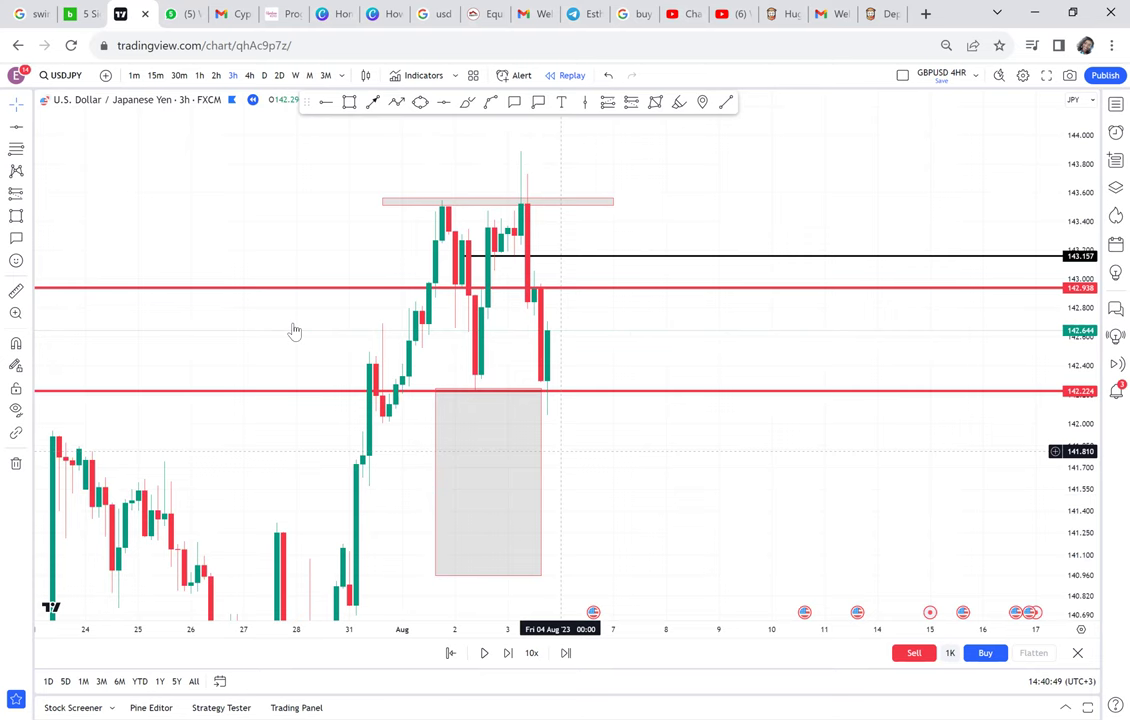
Measure the height of the projected grey rectangle below the 142.224 line.
{"action": "left_click_drag", "start_coordinate": [108, 307], "coordinate": [83, 194]}
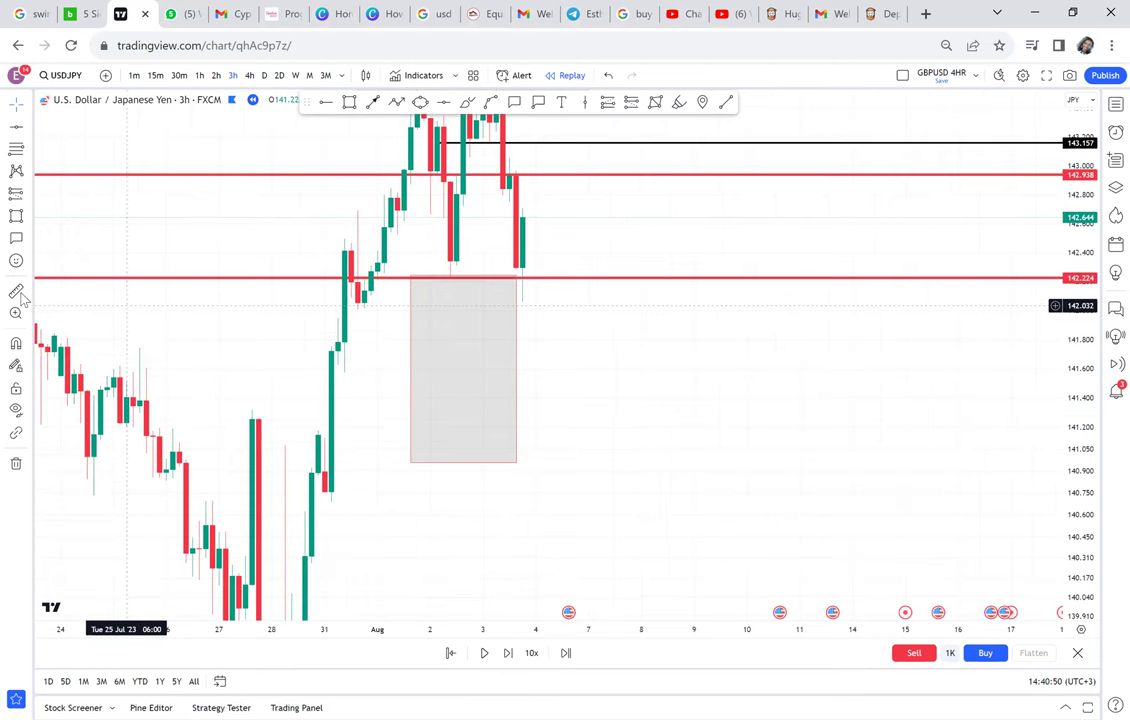
{"action": "left_click", "coordinate": [325, 275]}
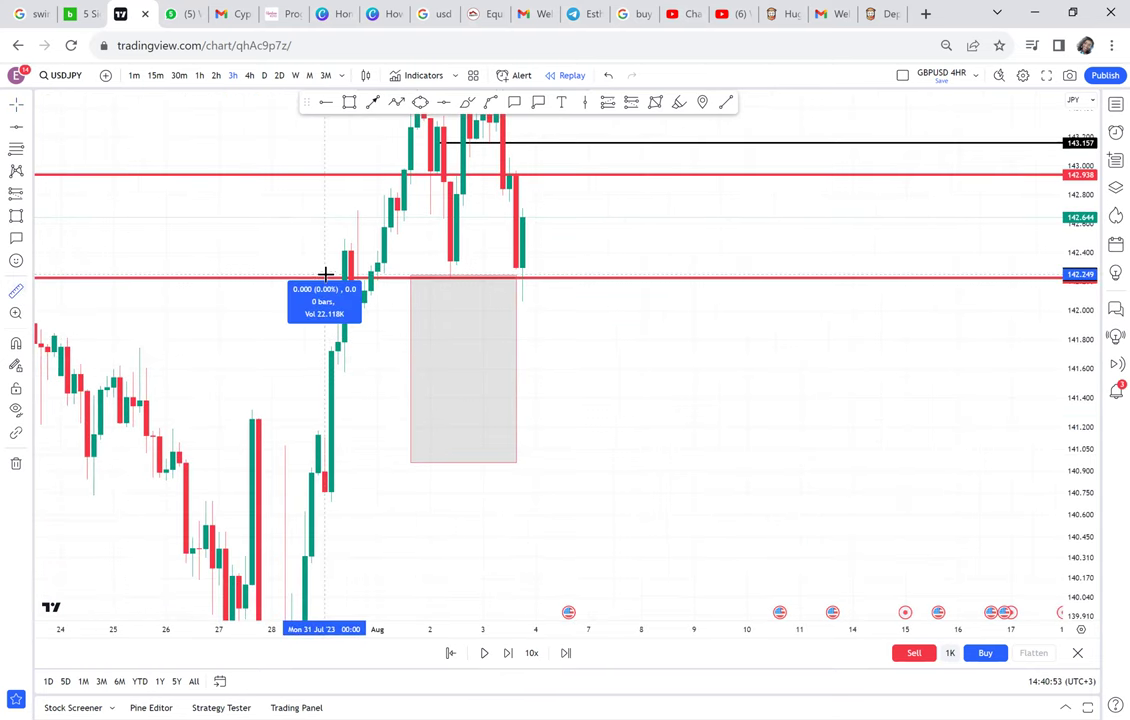
{"action": "left_click", "coordinate": [701, 465]}
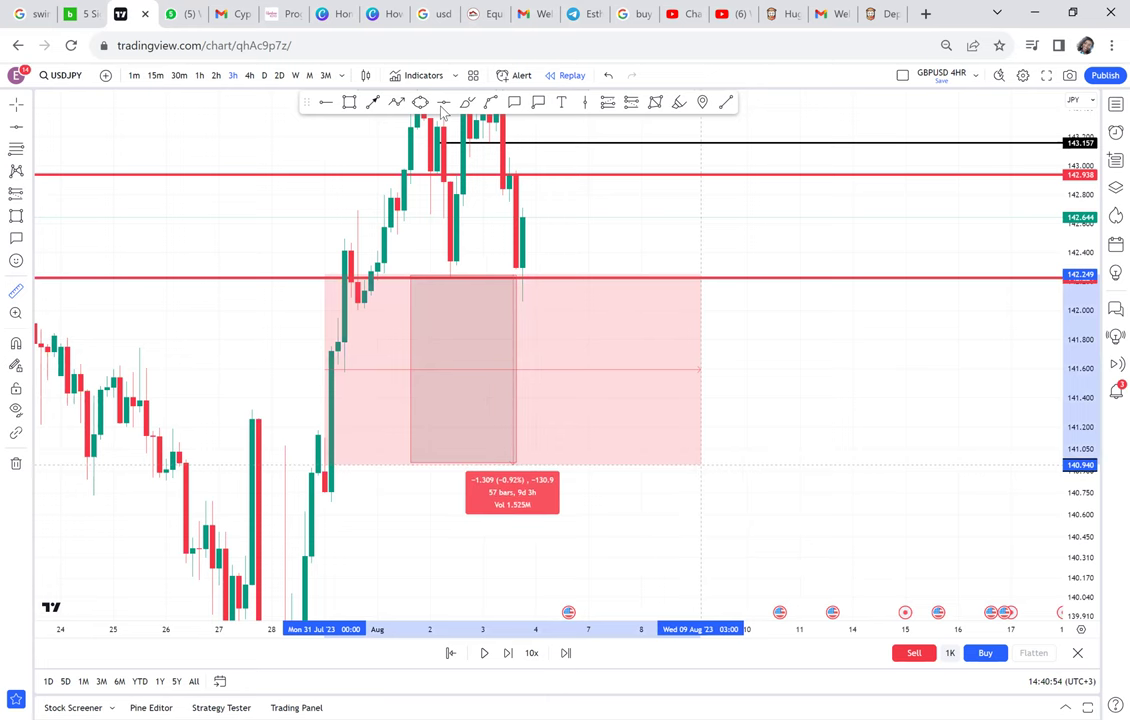
Place horizontal lines at the projected rectangle's midpoint, about 141.585, and at its lower edge, about 140.953.
{"action": "left_click", "coordinate": [364, 372]}
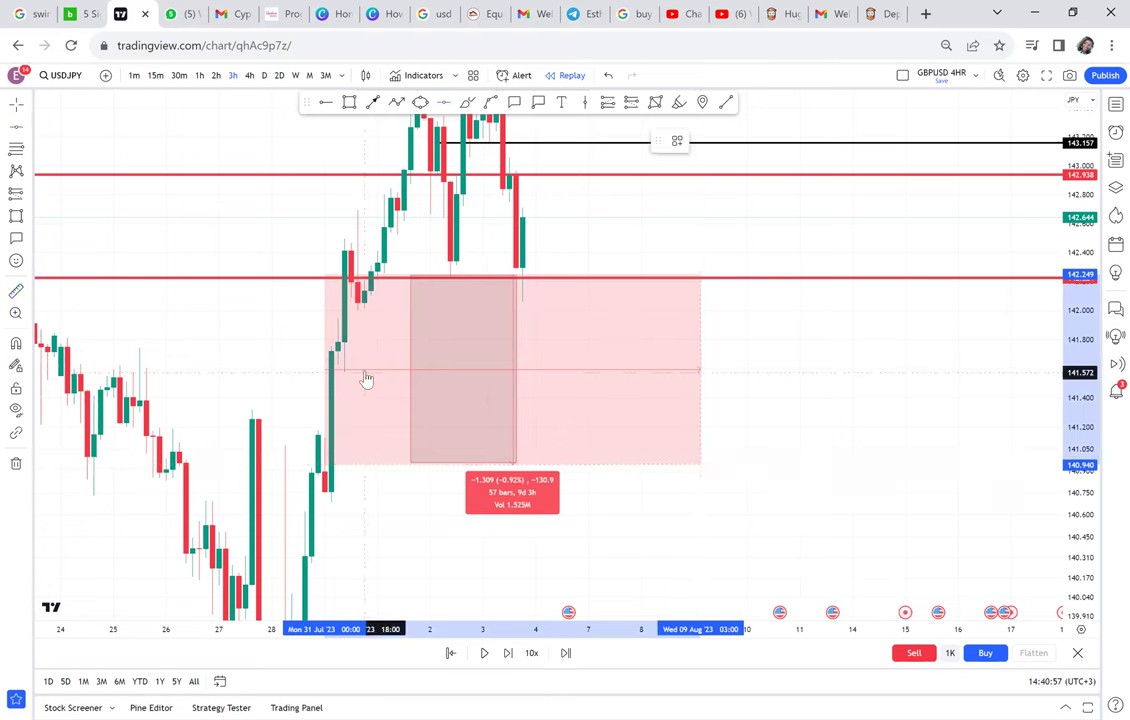
{"action": "left_click", "coordinate": [293, 463]}
{"action": "key", "text": "alt+h"}
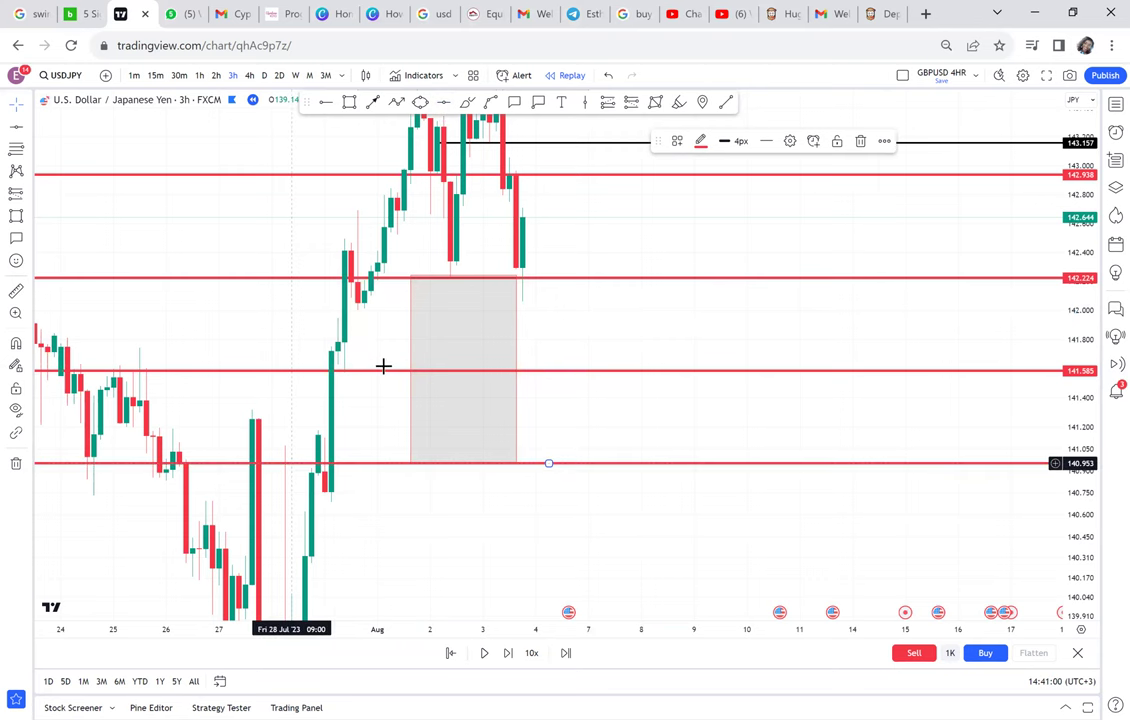
Change the colour of the midpoint line at 141.585 to green.
{"action": "left_click", "coordinate": [374, 371]}
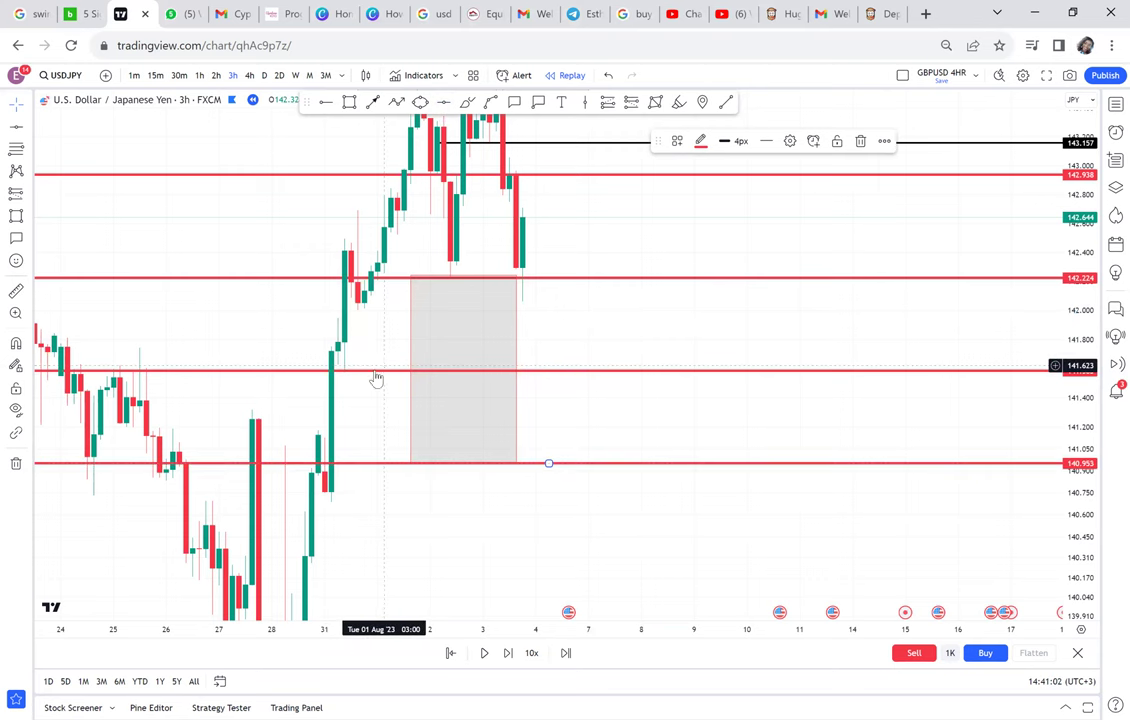
{"action": "left_click", "coordinate": [701, 143]}
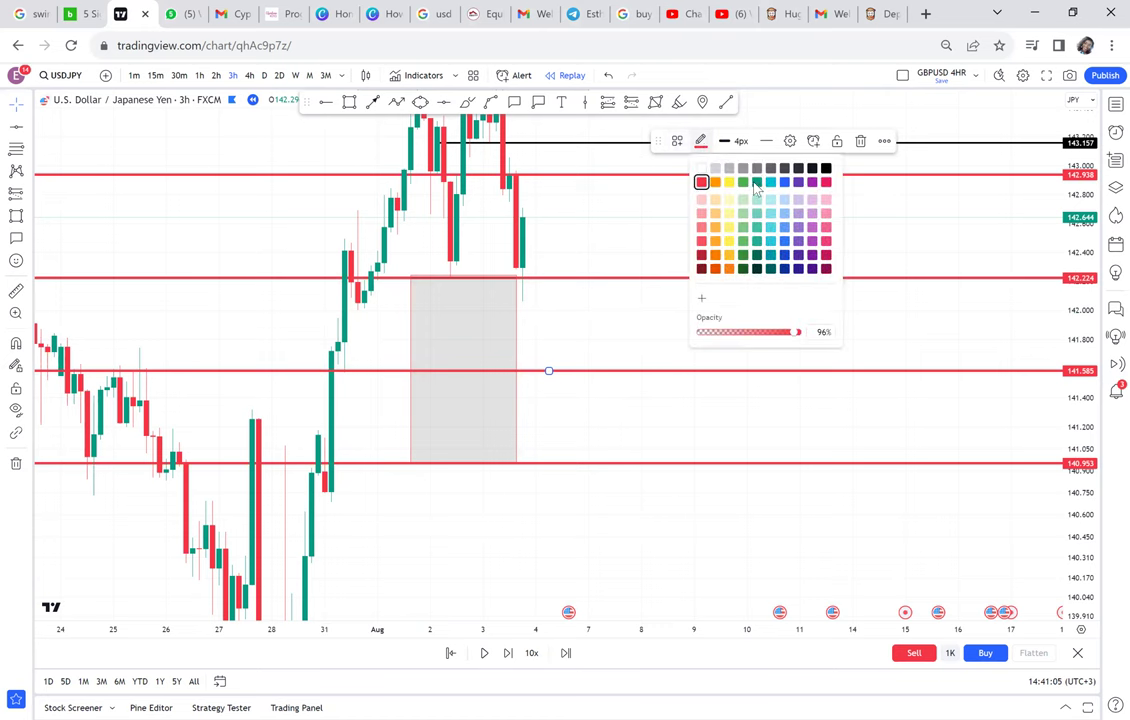
{"action": "left_click", "coordinate": [743, 182]}
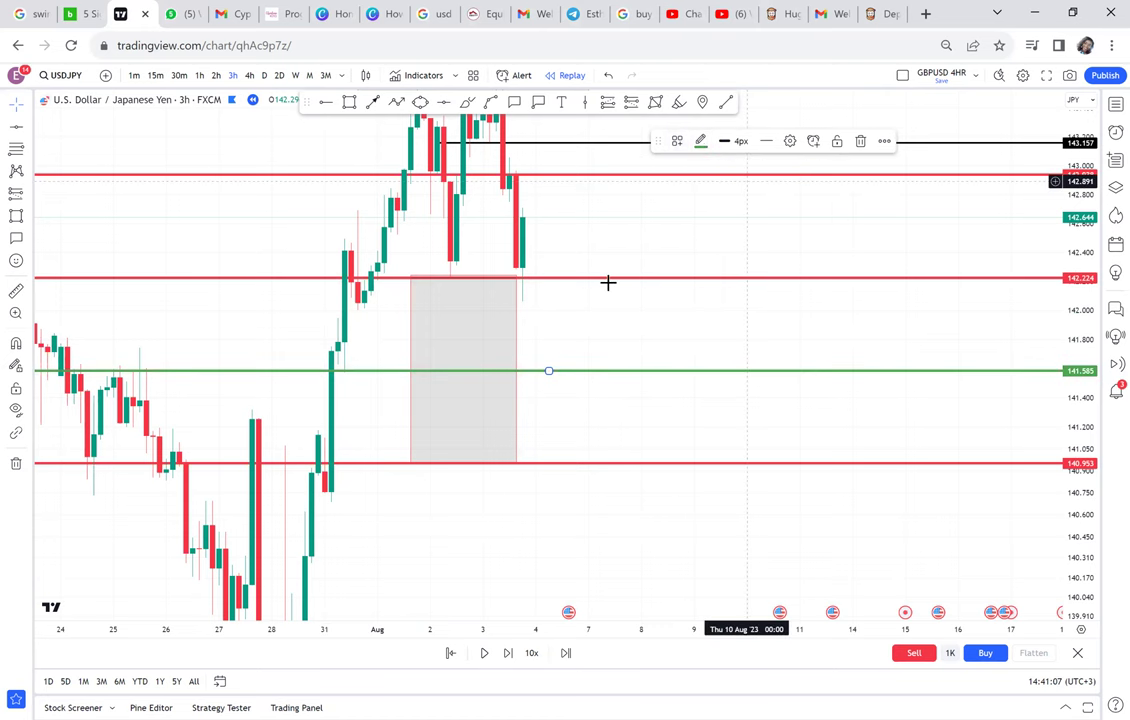
Draw a thin support rectangle around 142.03 from the 31 July low to about 8 August.
{"action": "scroll", "coordinate": [472, 185], "scroll_direction": "down", "scroll_amount": 1}
{"action": "left_click", "coordinate": [349, 102]}
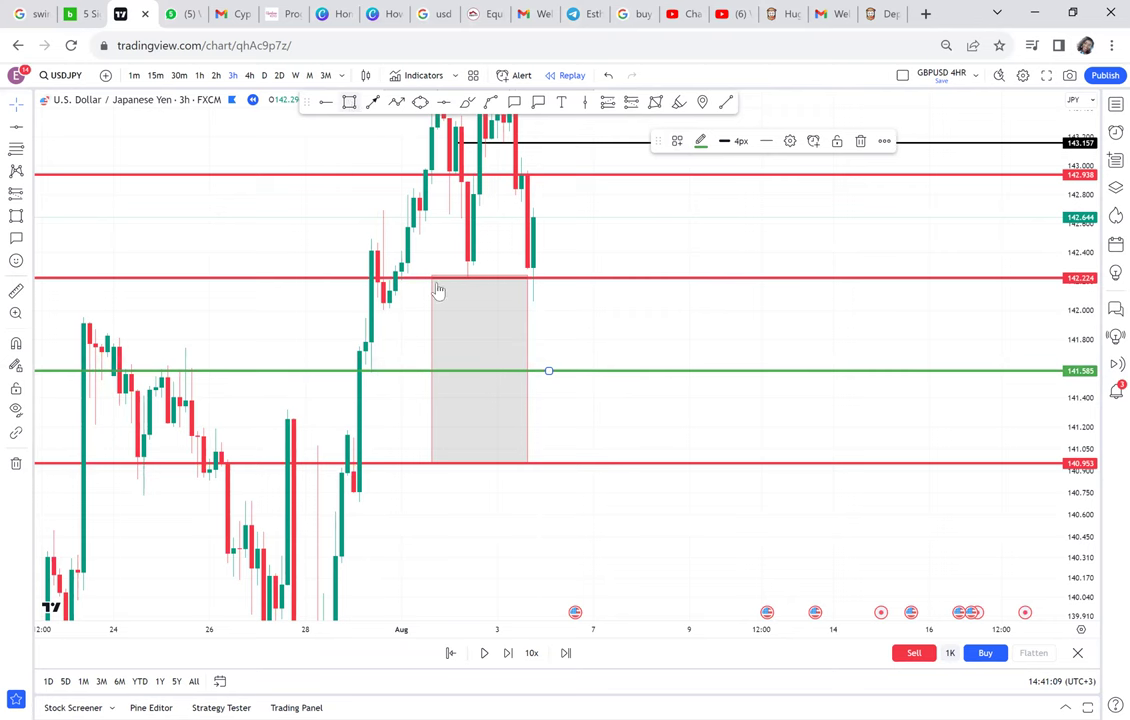
{"action": "left_click", "coordinate": [350, 102]}
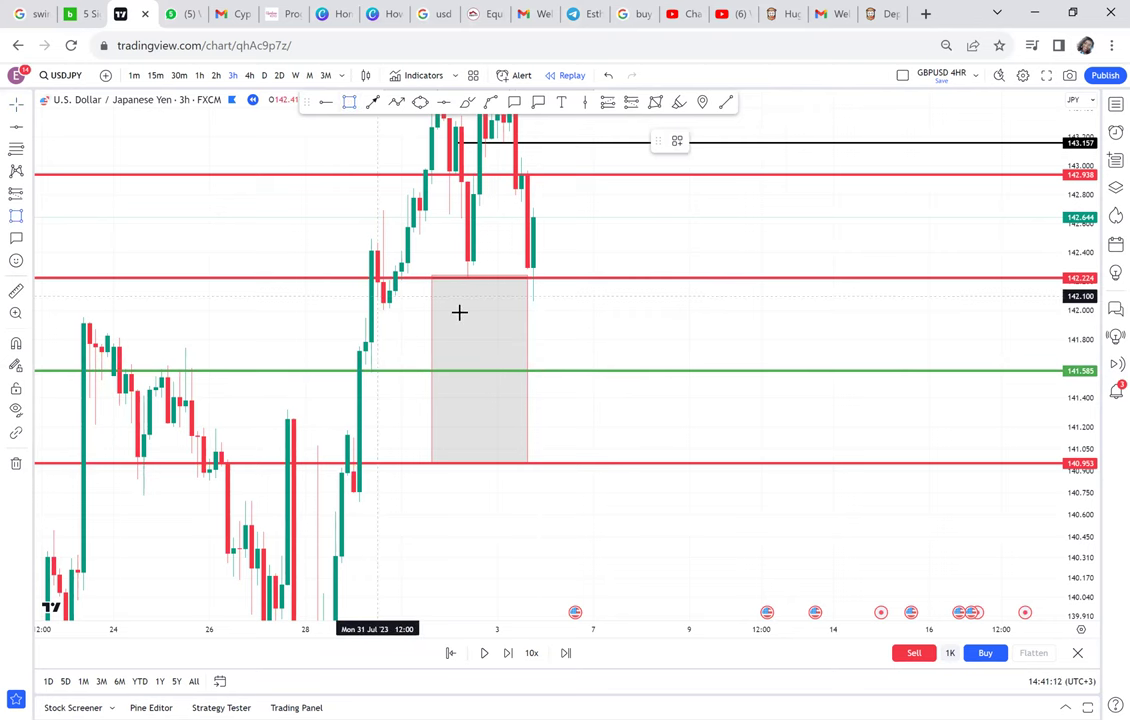
{"action": "left_click", "coordinate": [366, 303]}
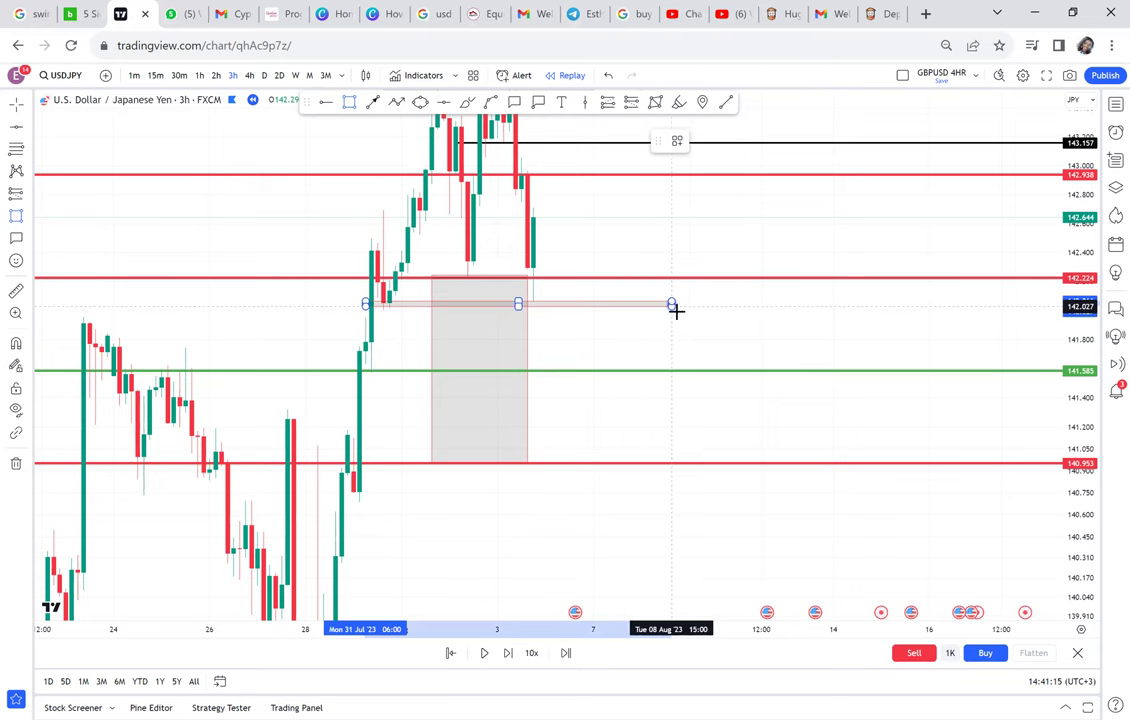
{"action": "left_click", "coordinate": [674, 304]}
Mark the 31 July low on the thin support rectangle with an ellipse.
{"action": "left_click_drag", "start_coordinate": [752, 341], "coordinate": [778, 390]}
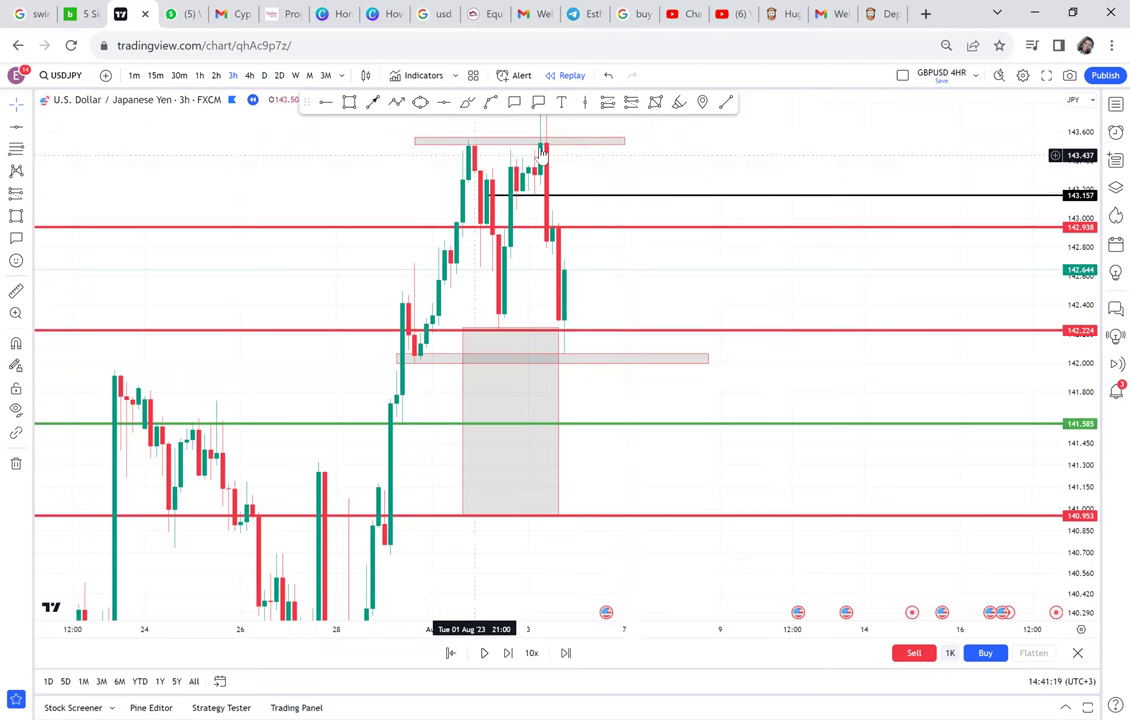
{"action": "left_click", "coordinate": [419, 103]}
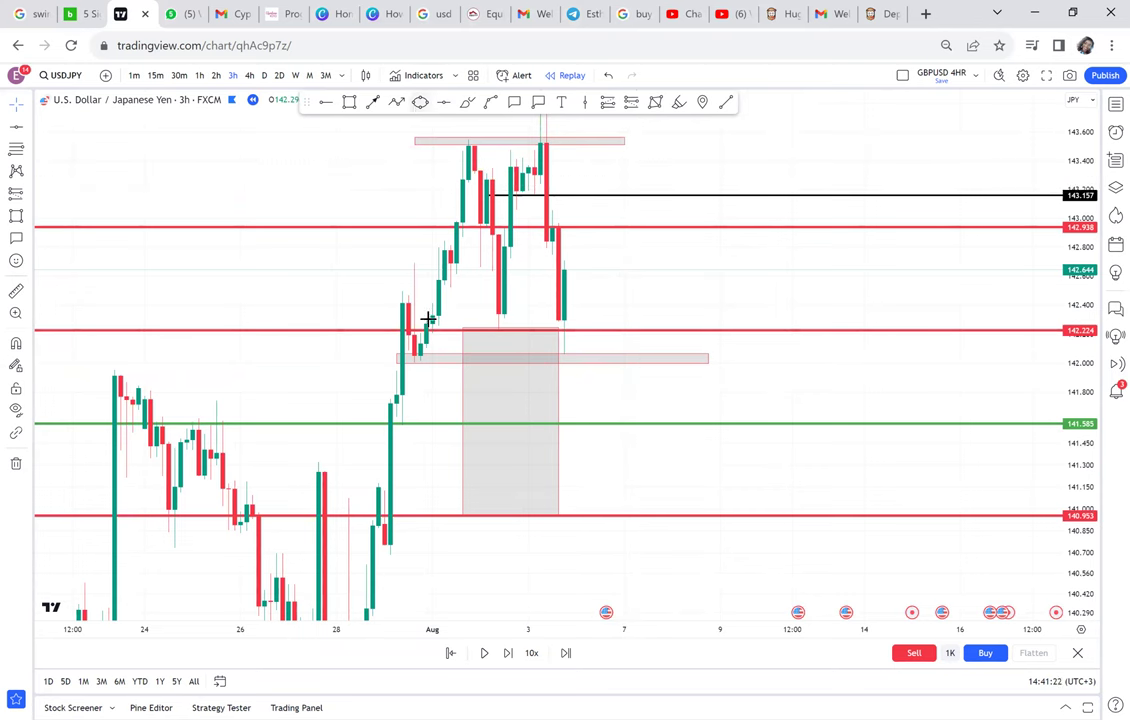
{"action": "left_click", "coordinate": [403, 364]}
{"action": "left_click", "coordinate": [438, 346]}
{"action": "left_click", "coordinate": [446, 356]}
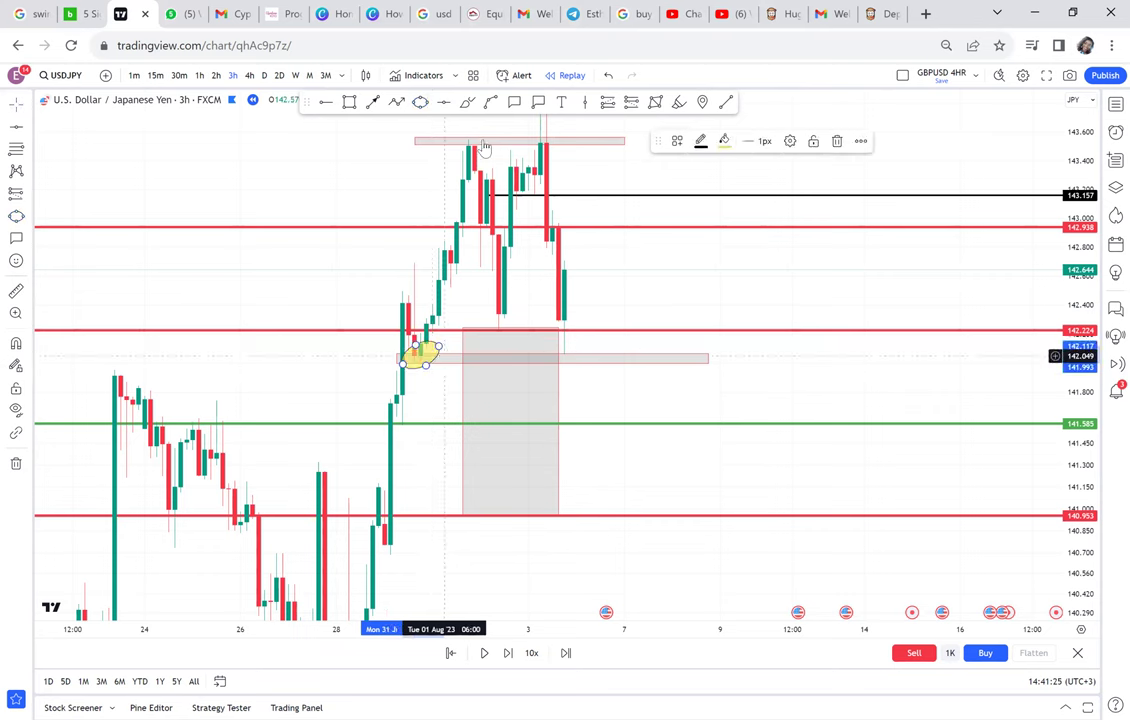
Mark the latest candle's low wick on the thin support rectangle with a second ellipse.
{"action": "left_click", "coordinate": [422, 104]}
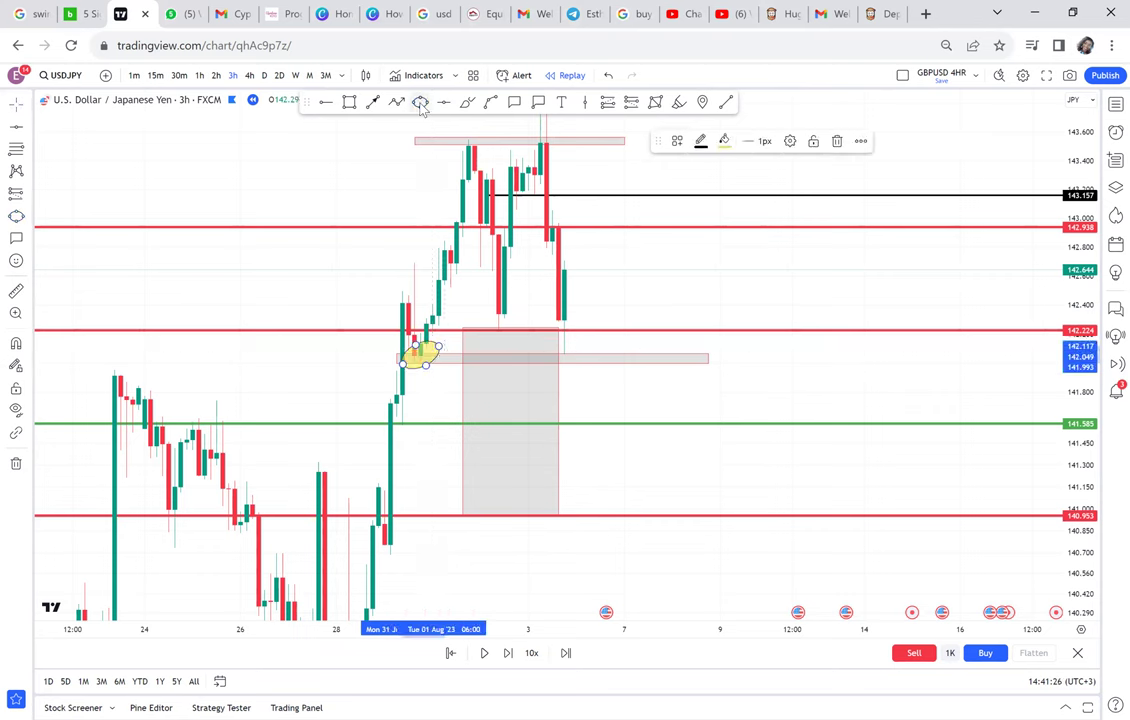
{"action": "left_click", "coordinate": [553, 357]}
{"action": "left_click", "coordinate": [582, 351]}
{"action": "left_click", "coordinate": [589, 358]}
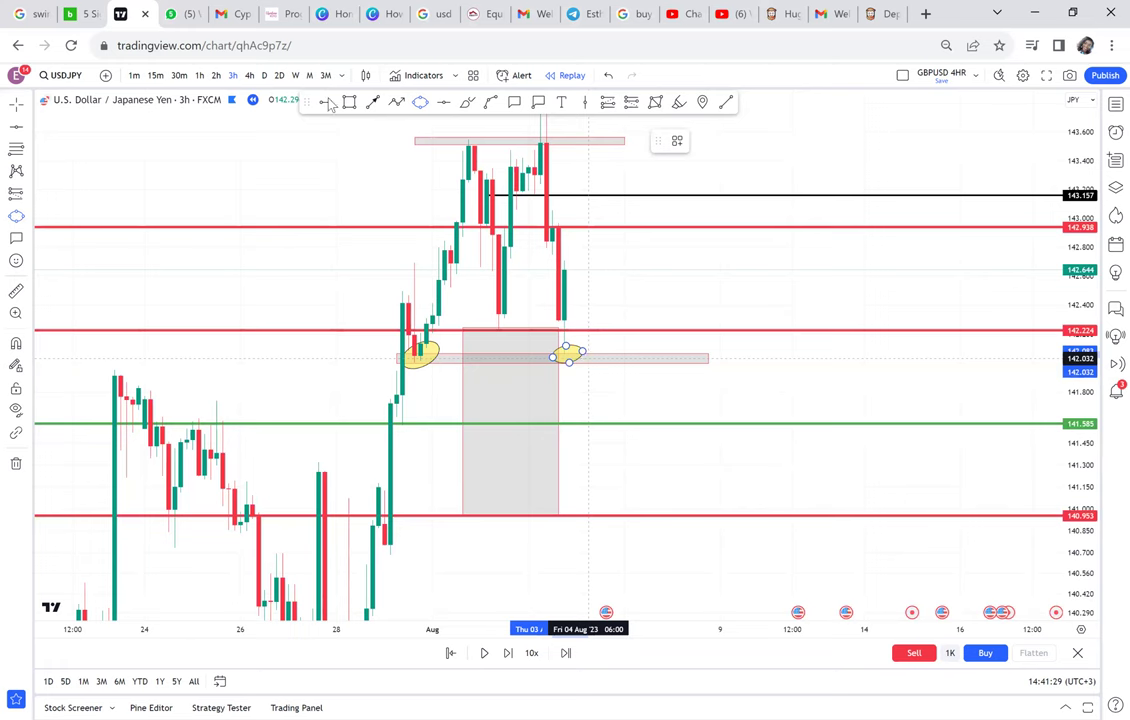
Switch the chart to the 4-hour timeframe.
{"action": "left_click", "coordinate": [249, 76]}
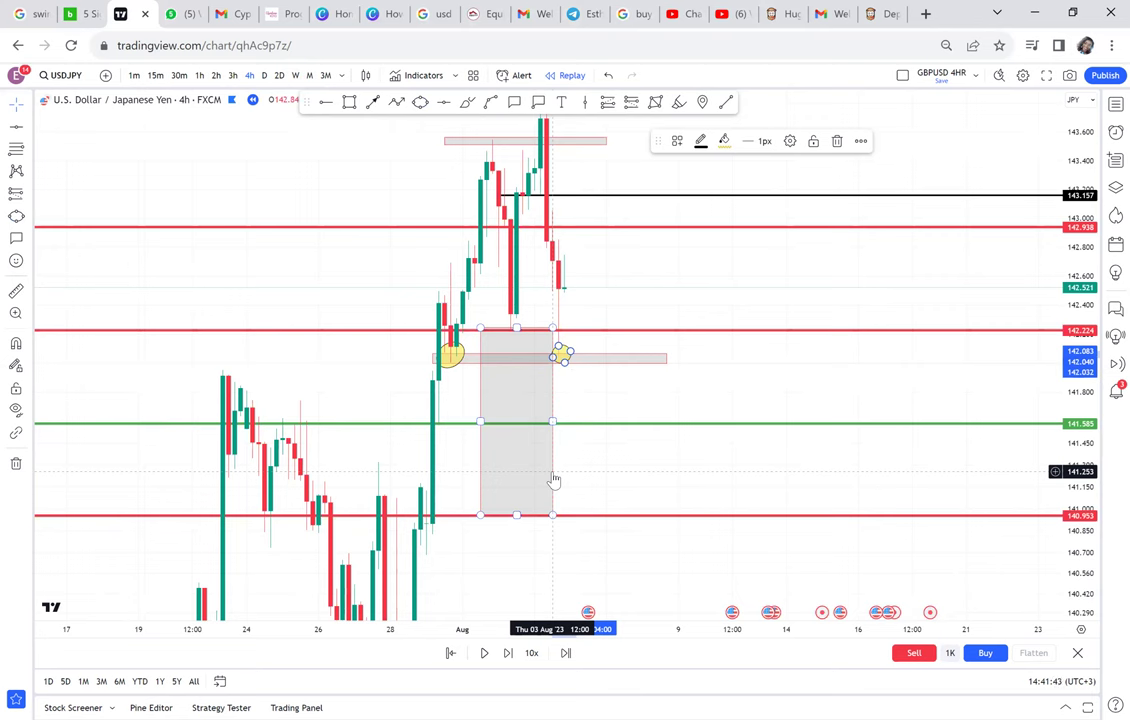
Switch the chart to the 3-hour timeframe.
{"action": "left_click", "coordinate": [233, 77]}
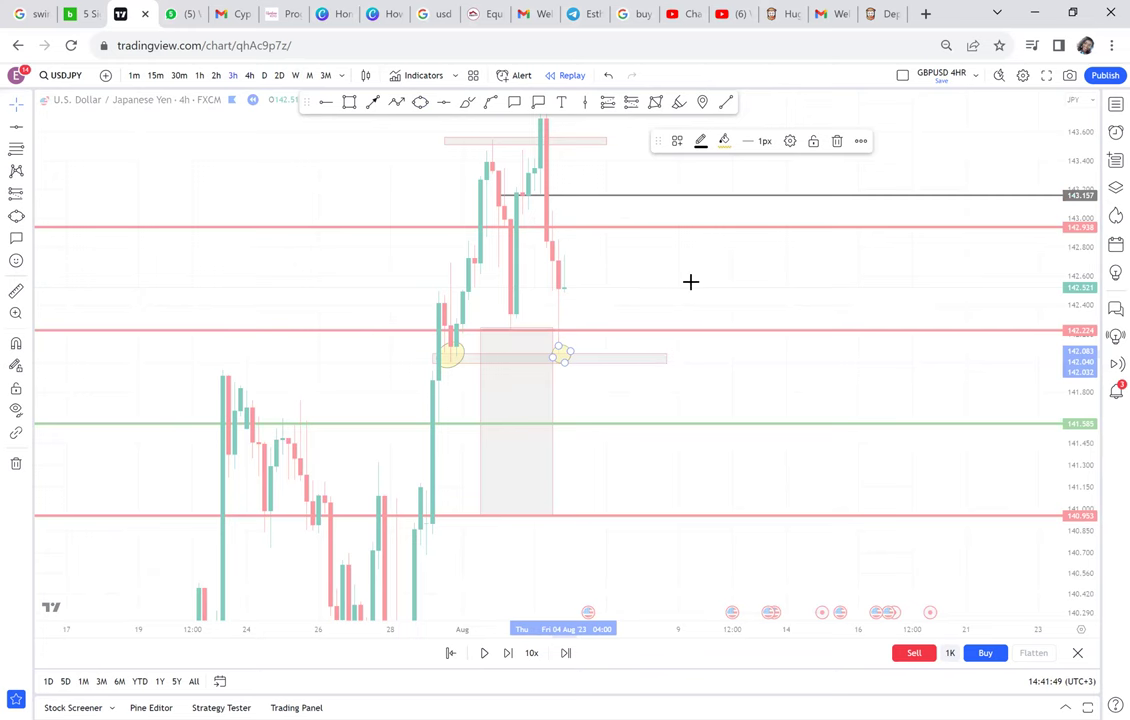
{"action": "scroll", "coordinate": [690, 282], "scroll_direction": "up", "scroll_amount": 1}
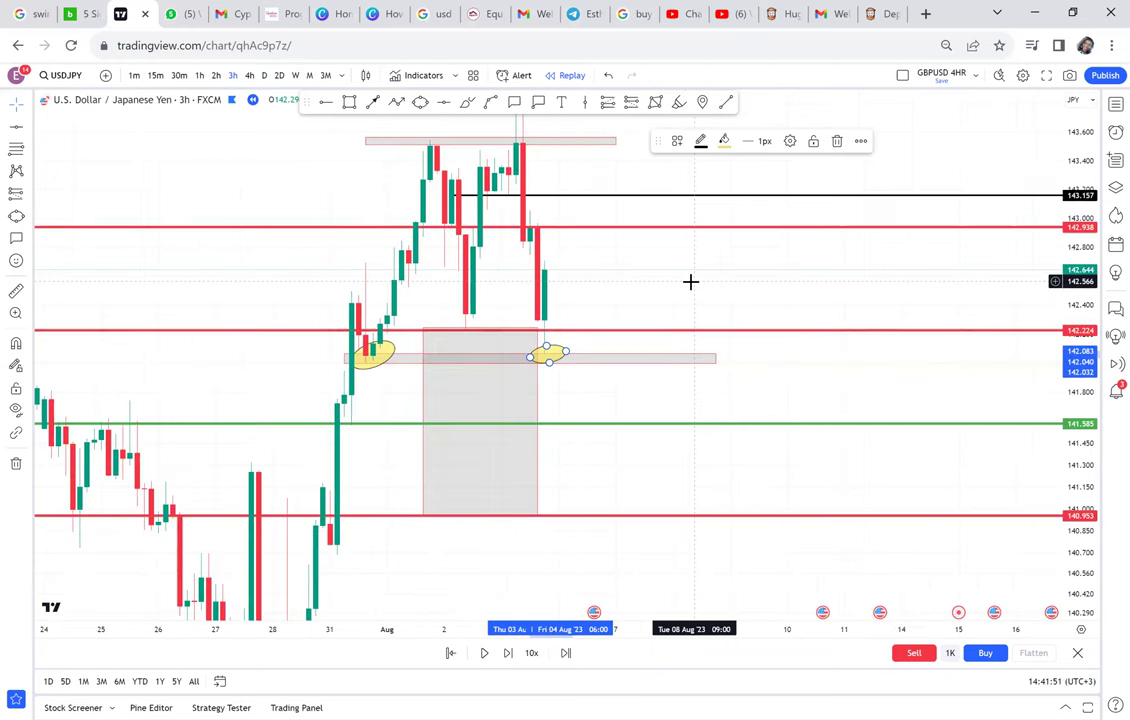
{"action": "scroll", "coordinate": [690, 282], "scroll_direction": "up", "scroll_amount": 1}
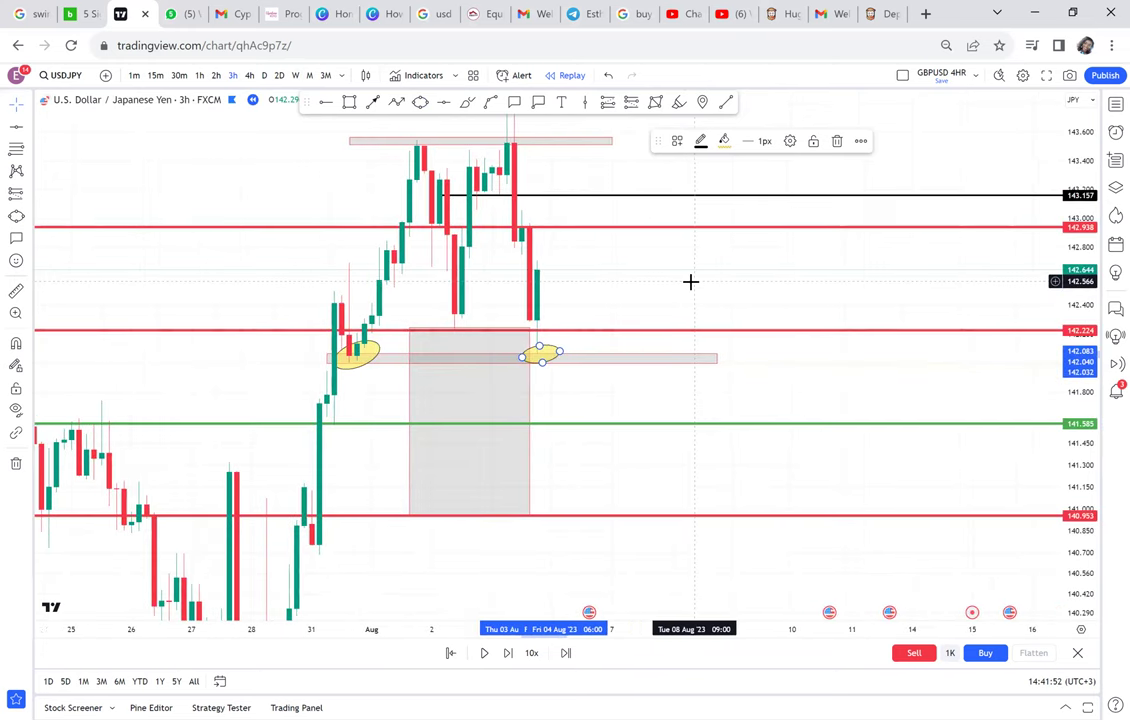
Draw a resistance rectangle between 142.938 and 143.050, from 3 August 06:00 to 8 August 09:00.
{"action": "left_click", "coordinate": [349, 102]}
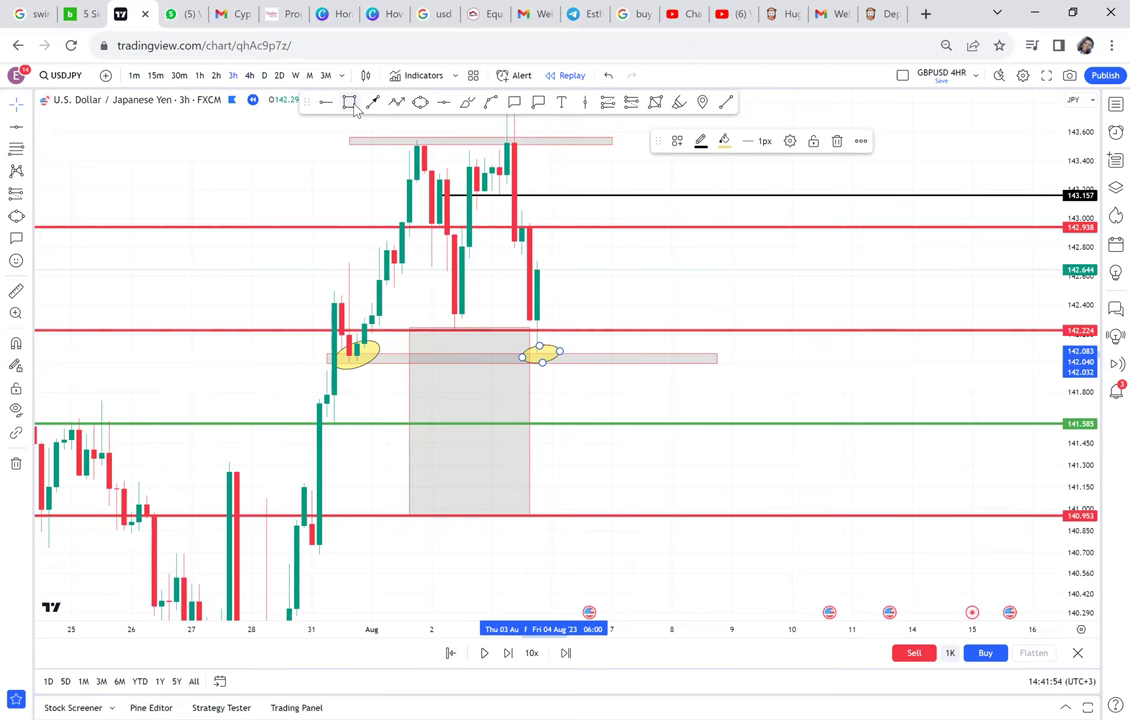
{"action": "left_click_drag", "start_coordinate": [507, 212], "coordinate": [642, 221]}
{"action": "left_click", "coordinate": [692, 227]}
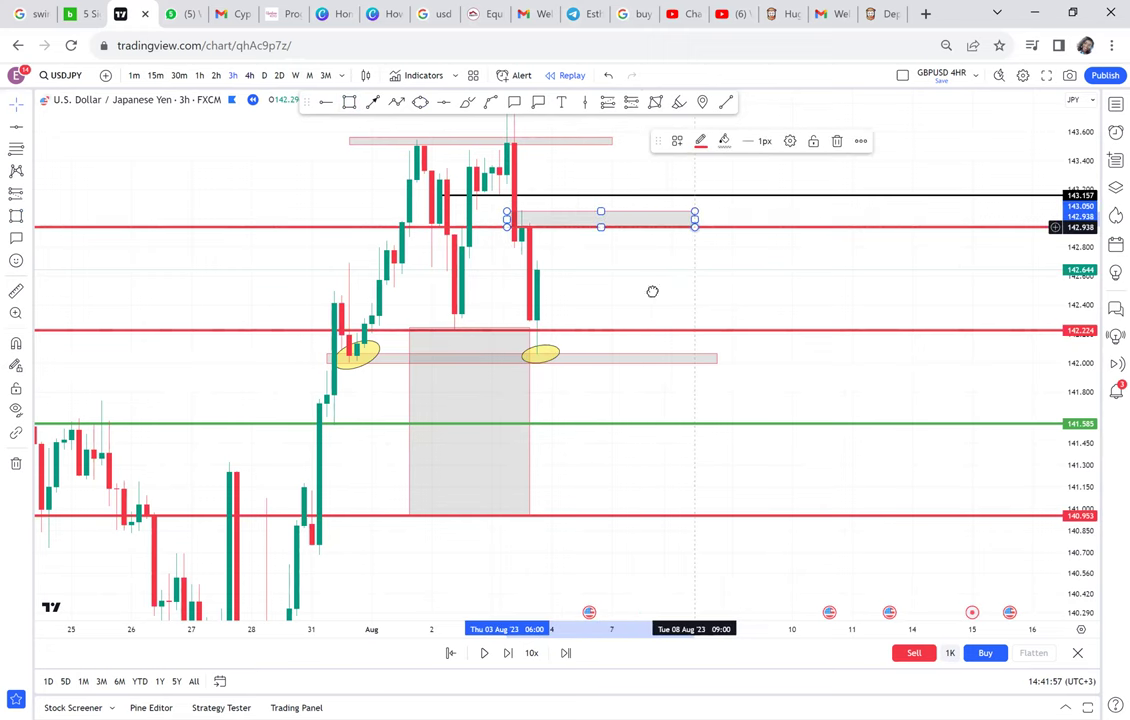
{"action": "left_click", "coordinate": [640, 300]}
{"action": "left_click_drag", "start_coordinate": [640, 300], "coordinate": [616, 318]}
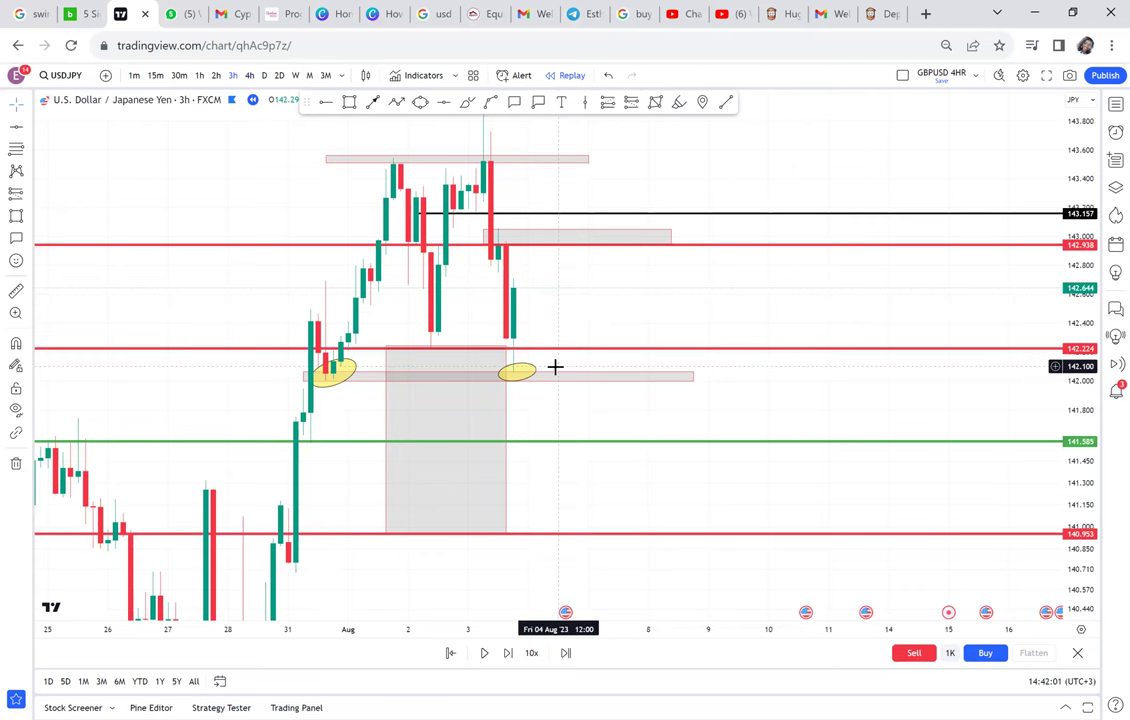
Advance the replay slightly and place a horizontal ray at 142.741 starting from 3 August 00:00.
{"action": "left_click", "coordinate": [506, 653]}
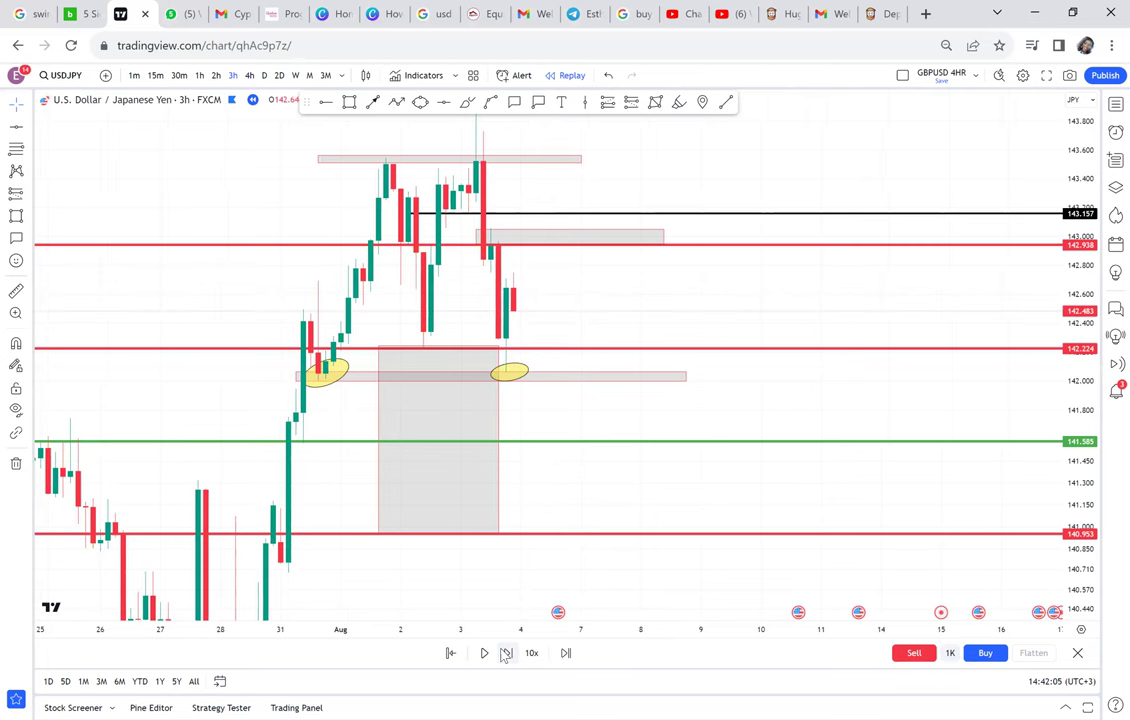
{"action": "left_click", "coordinate": [506, 653]}
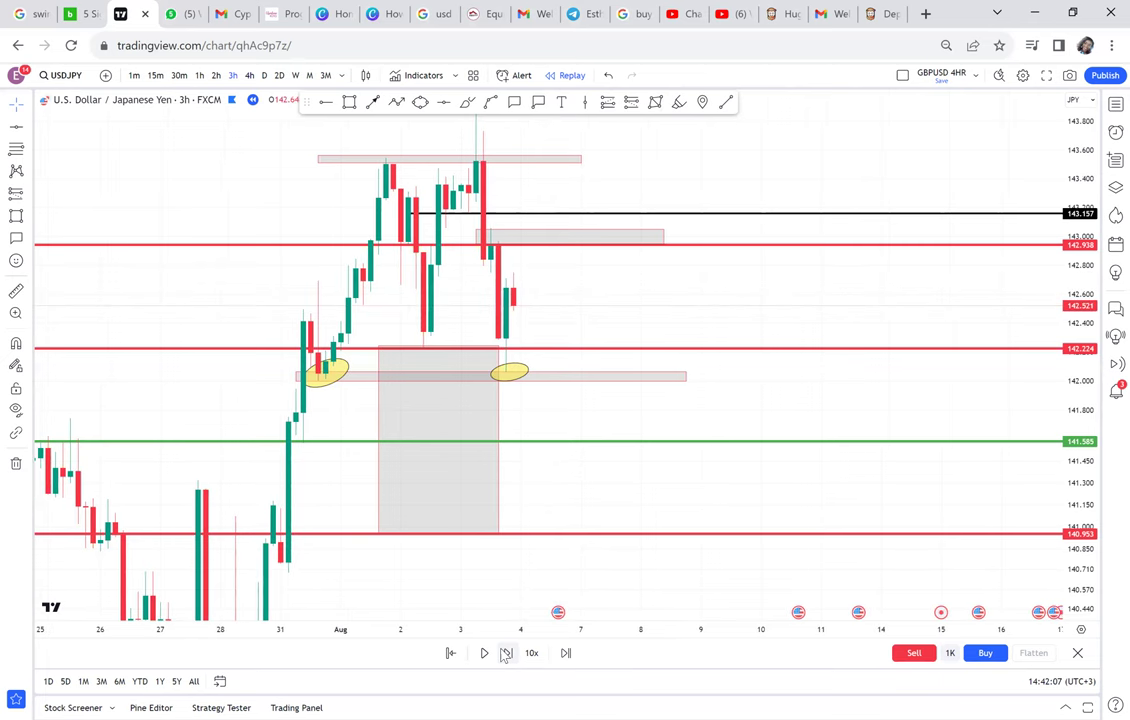
{"action": "left_click", "coordinate": [461, 273]}
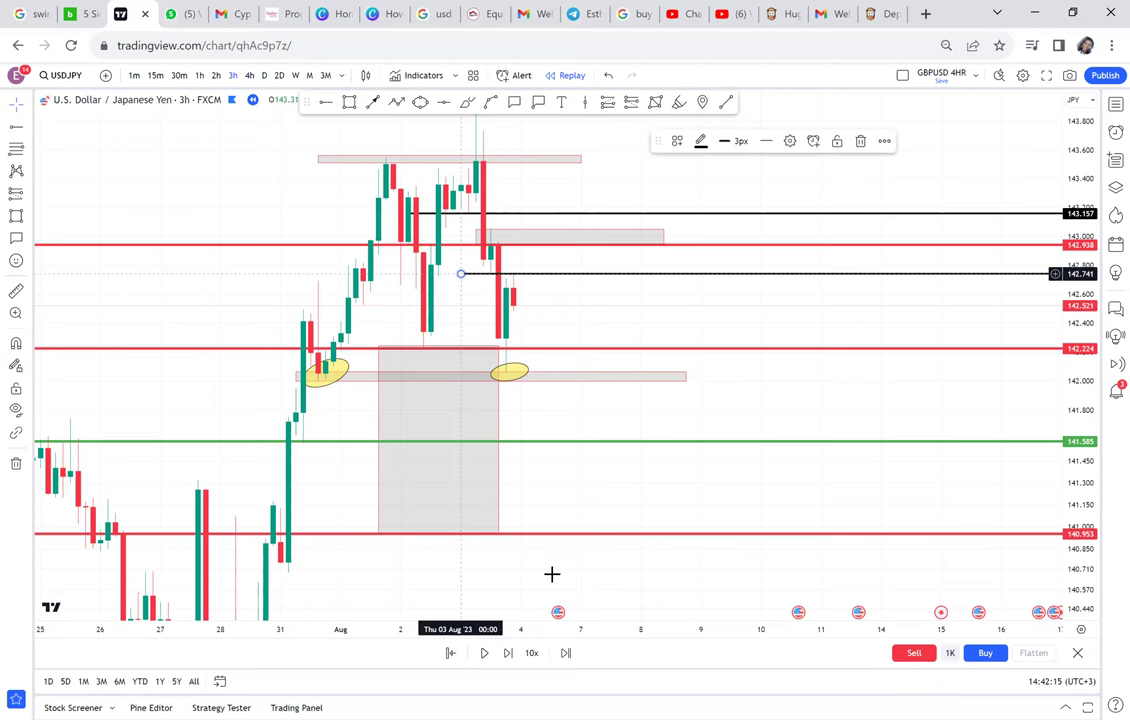
Advance the replay to the next candle and place a second horizontal ray at 142.467 from 2 August 06:00.
{"action": "left_click", "coordinate": [509, 653]}
{"action": "left_click", "coordinate": [509, 653]}
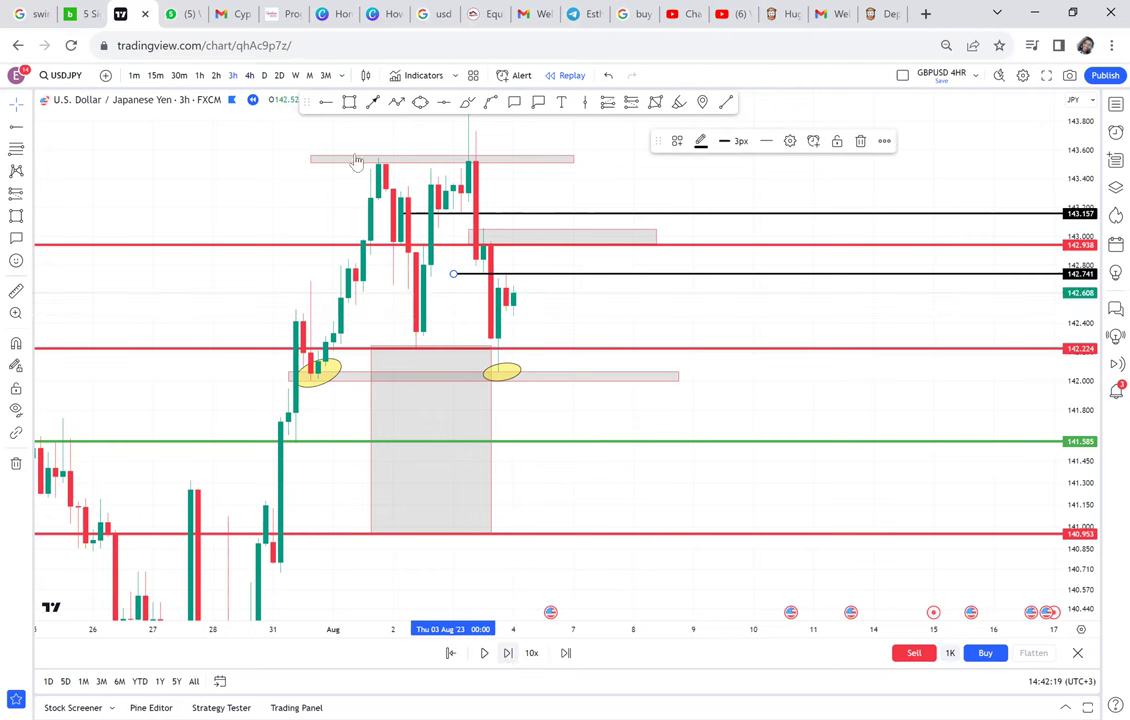
{"action": "left_click", "coordinate": [325, 102]}
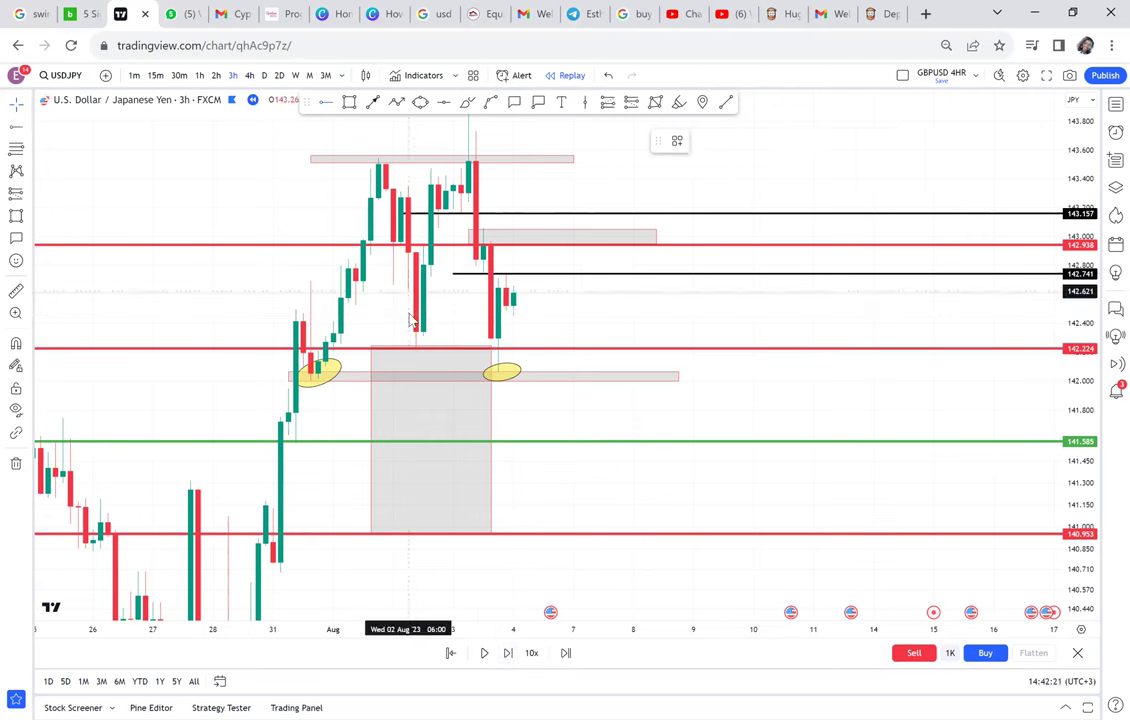
{"action": "left_click", "coordinate": [408, 313]}
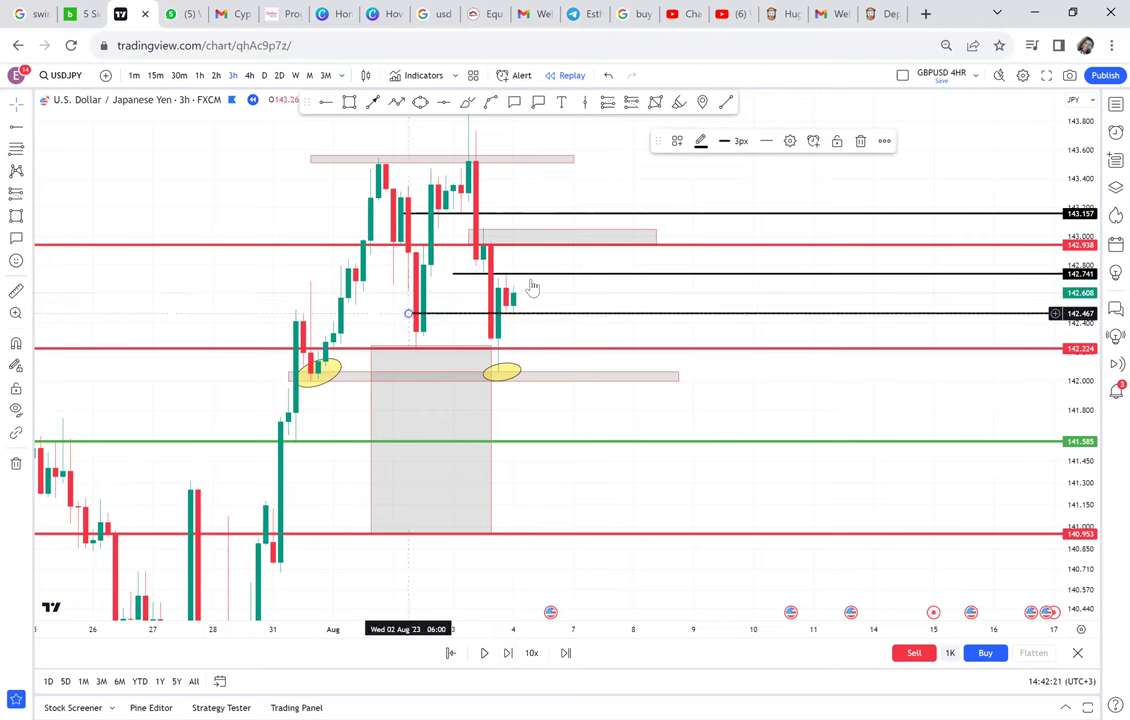
{"action": "left_click", "coordinate": [815, 299]}
{"action": "left_click_drag", "start_coordinate": [539, 364], "coordinate": [599, 358]}
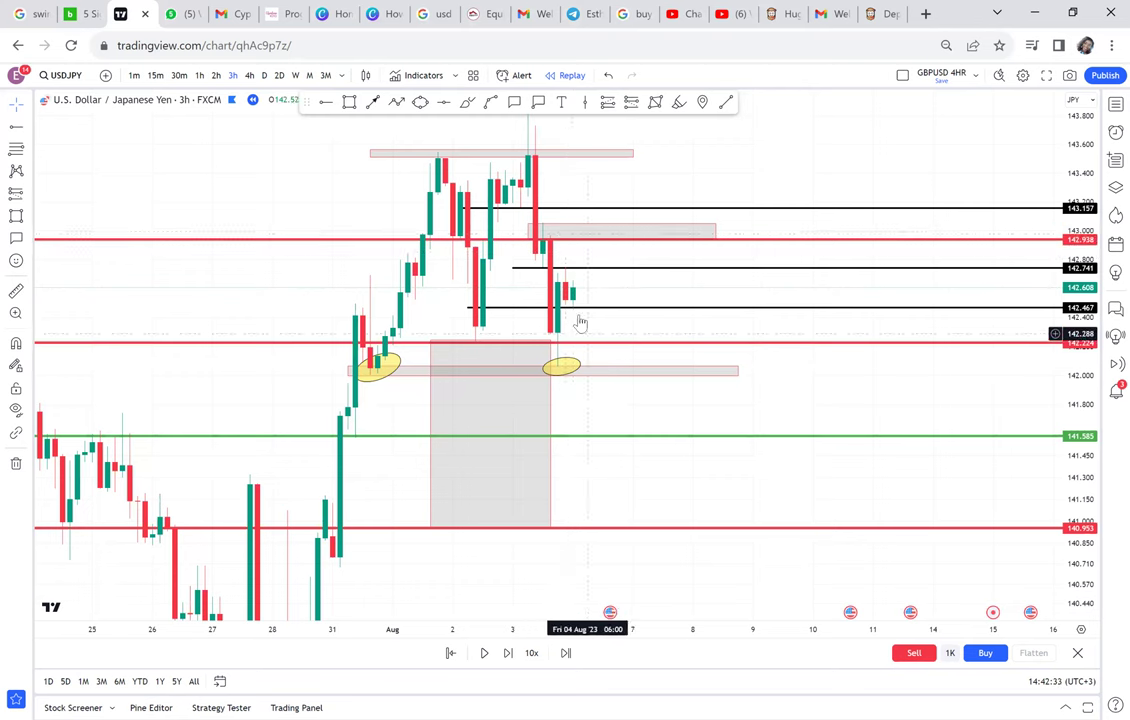
Advance the replay candle by candle to follow price around the two newest black rays.
{"action": "left_click", "coordinate": [508, 653]}
{"action": "left_click", "coordinate": [508, 659]}
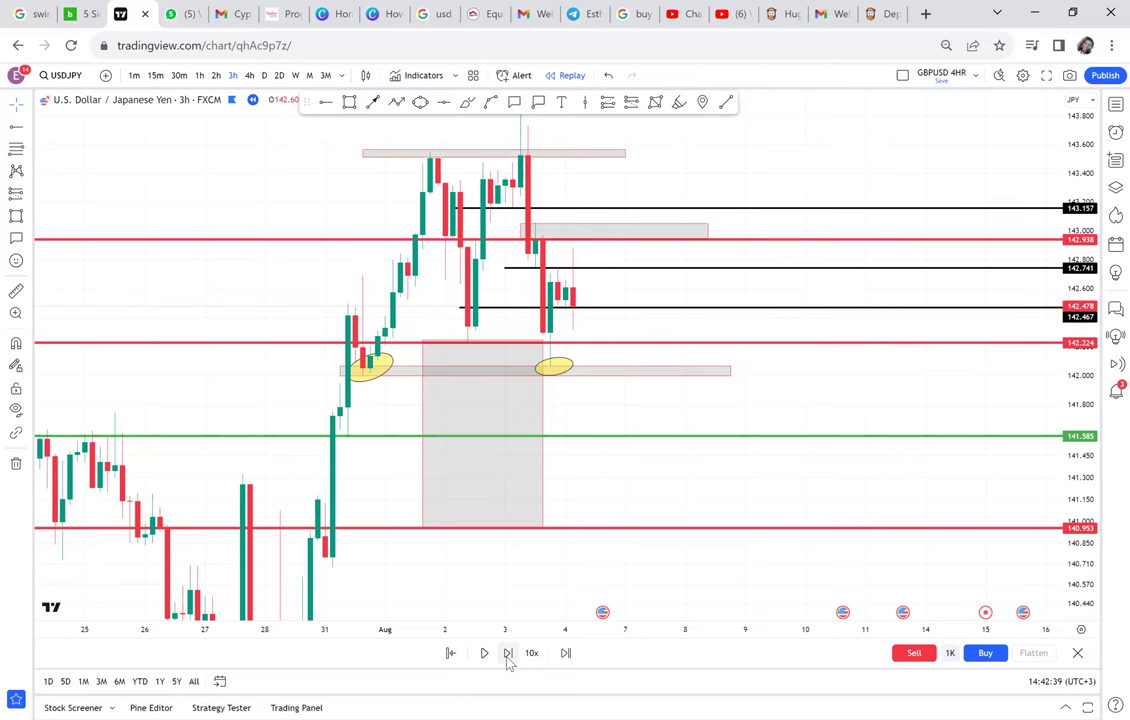
{"action": "left_click", "coordinate": [508, 653]}
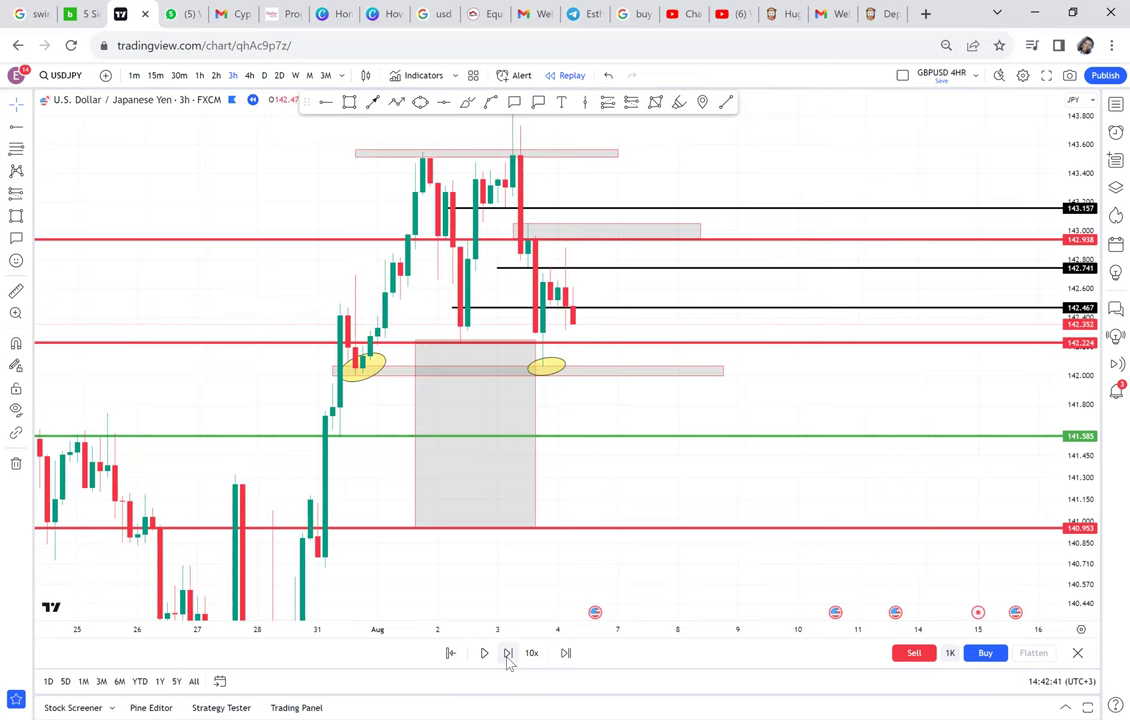
{"action": "left_click", "coordinate": [508, 653]}
{"action": "left_click", "coordinate": [508, 653]}
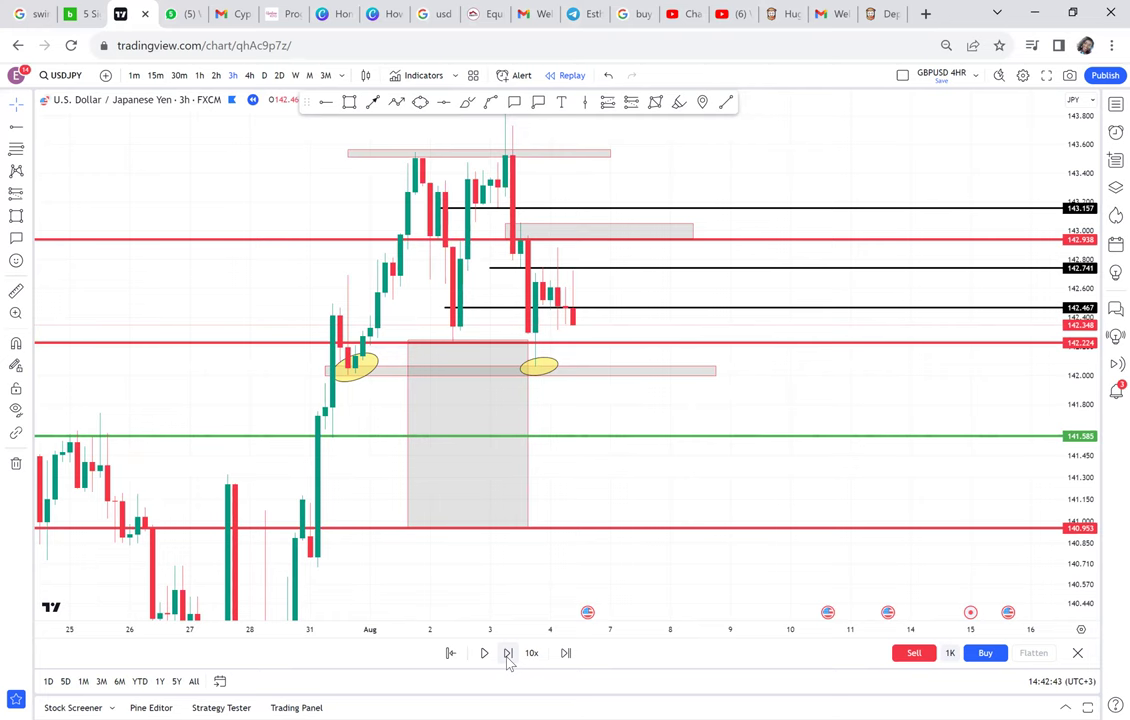
{"action": "left_click", "coordinate": [508, 653]}
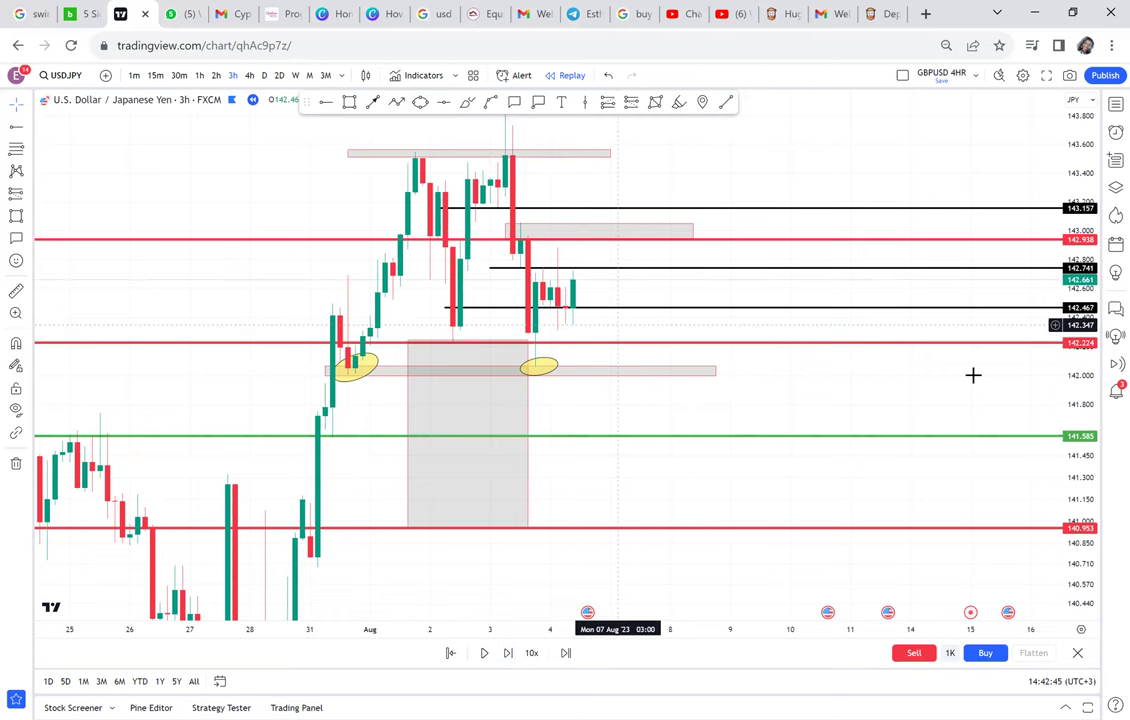
Lower the bottom black ray to 142.448 so it lies under the recent candle bodies.
{"action": "scroll", "coordinate": [973, 375], "scroll_direction": "up", "scroll_amount": 1}
{"action": "left_click_drag", "start_coordinate": [1075, 465], "coordinate": [1066, 235]}
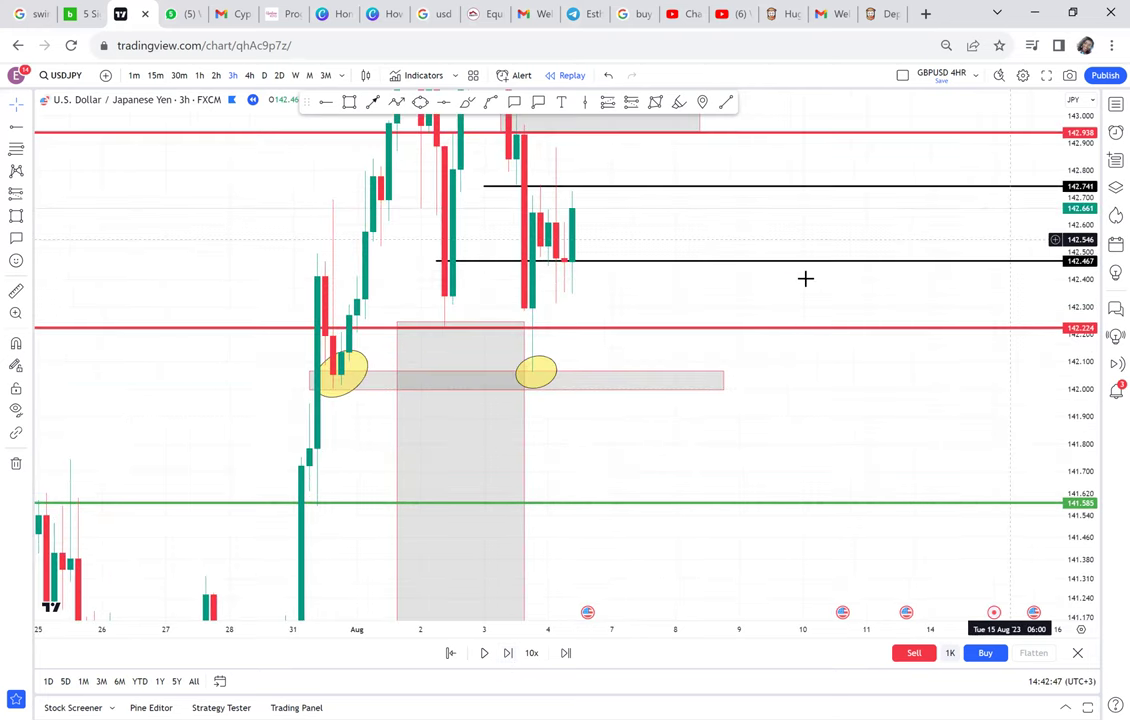
{"action": "scroll", "coordinate": [805, 278], "scroll_direction": "up", "scroll_amount": 1}
{"action": "scroll", "coordinate": [709, 251], "scroll_direction": "up", "scroll_amount": 1}
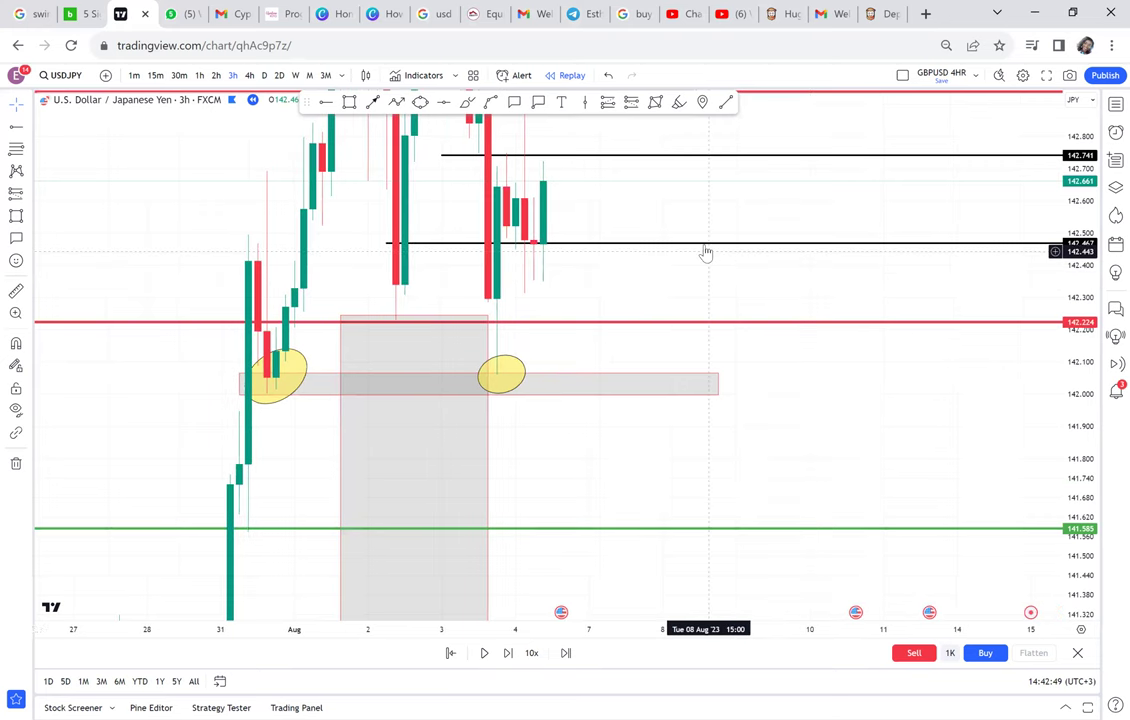
{"action": "left_click_drag", "start_coordinate": [671, 255], "coordinate": [654, 290]}
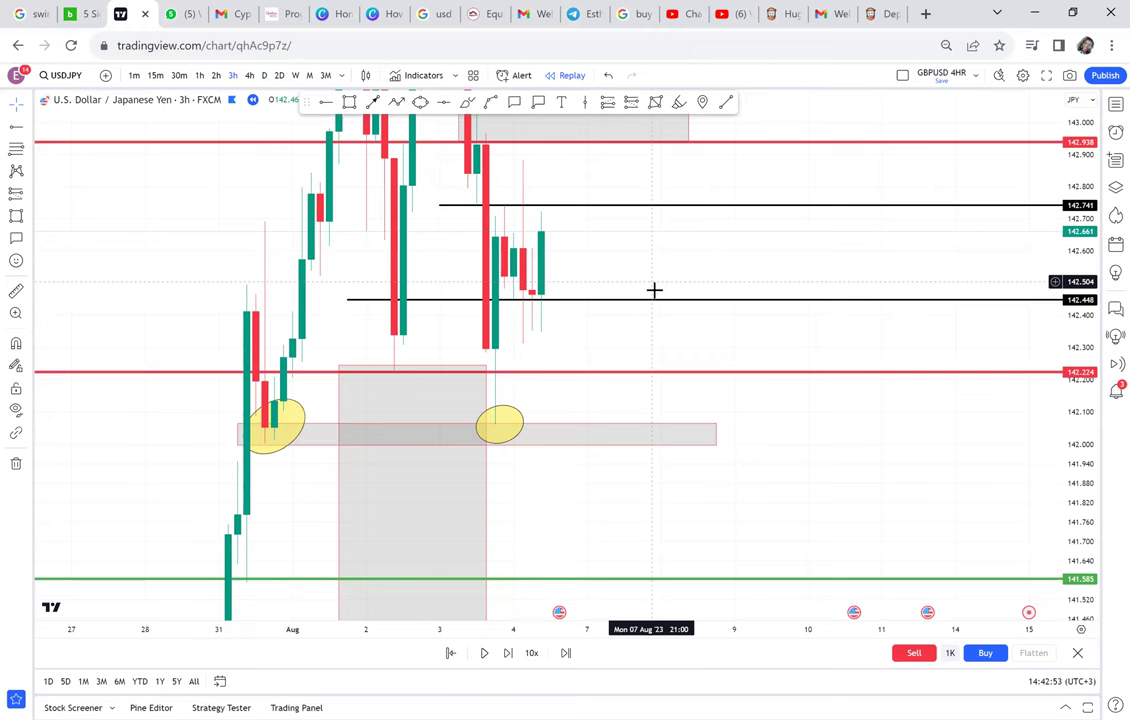
Advance the replay until price breaks below the thin support rectangle, and fit the breakdown candle in view.
{"action": "scroll", "coordinate": [652, 295], "scroll_direction": "up", "scroll_amount": 1}
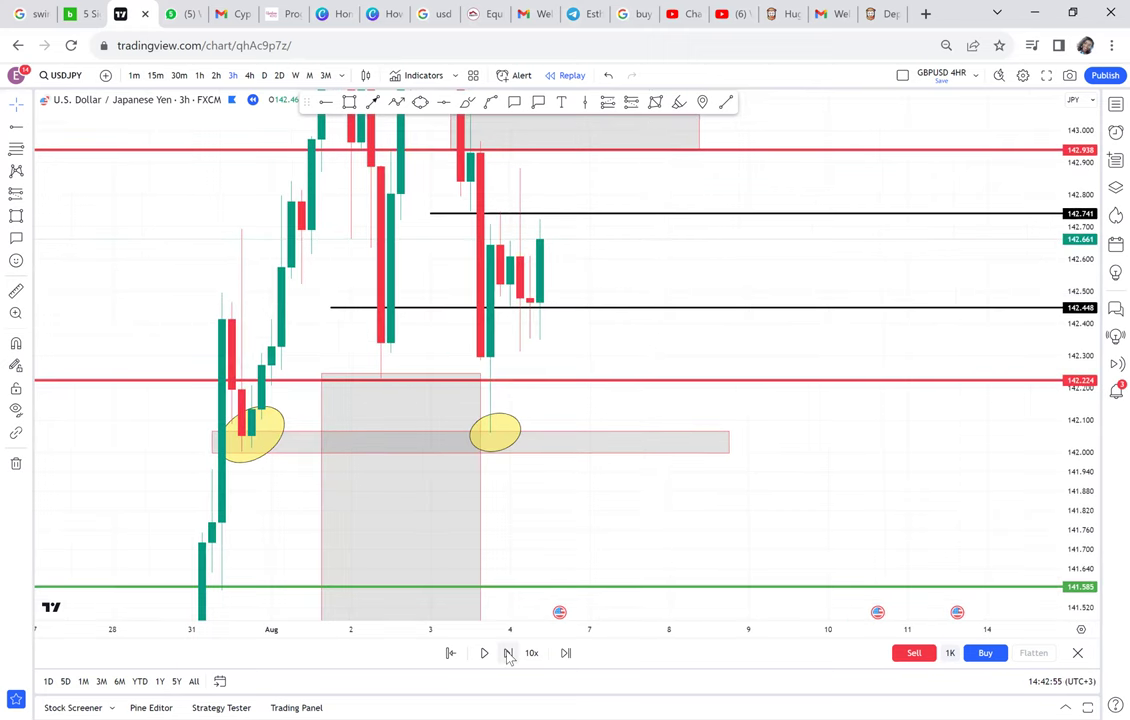
{"action": "left_click", "coordinate": [508, 653]}
{"action": "left_click", "coordinate": [508, 653]}
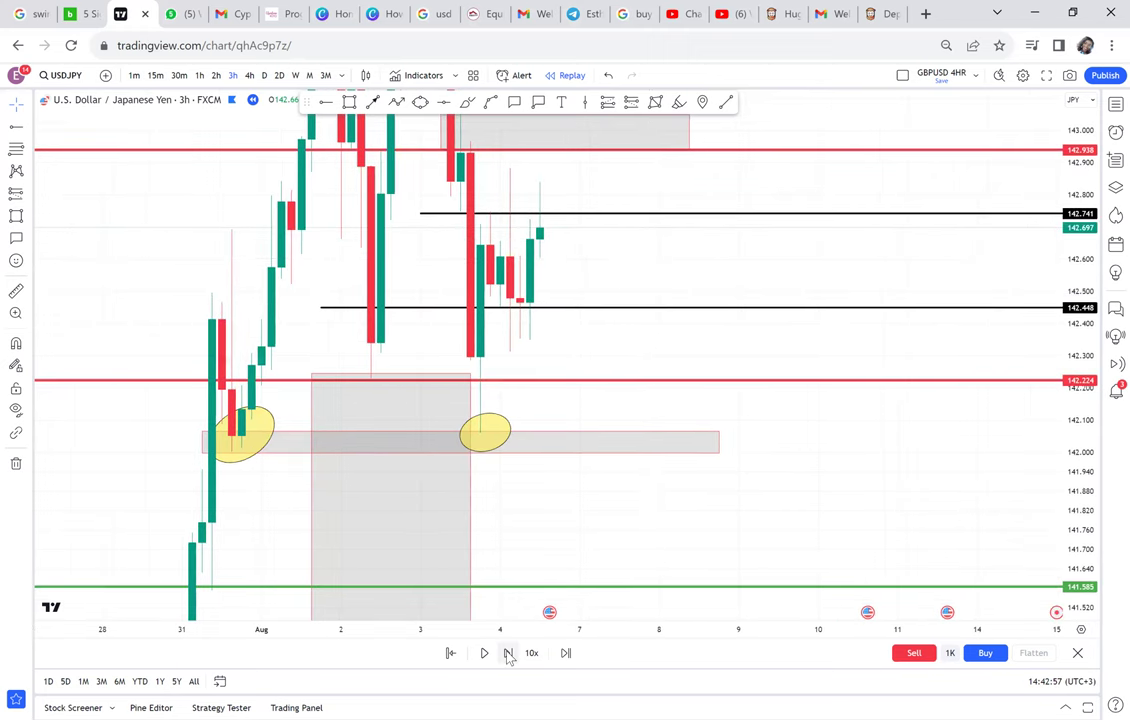
{"action": "left_click", "coordinate": [508, 653]}
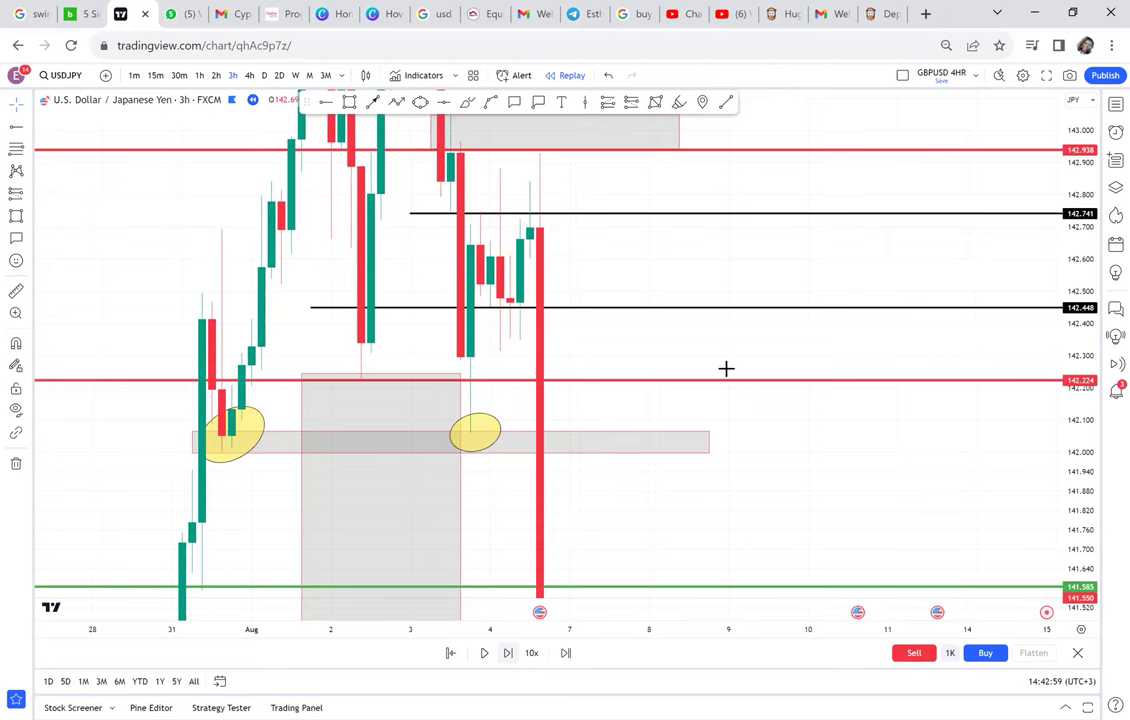
{"action": "left_click_drag", "start_coordinate": [1062, 182], "coordinate": [1027, 342]}
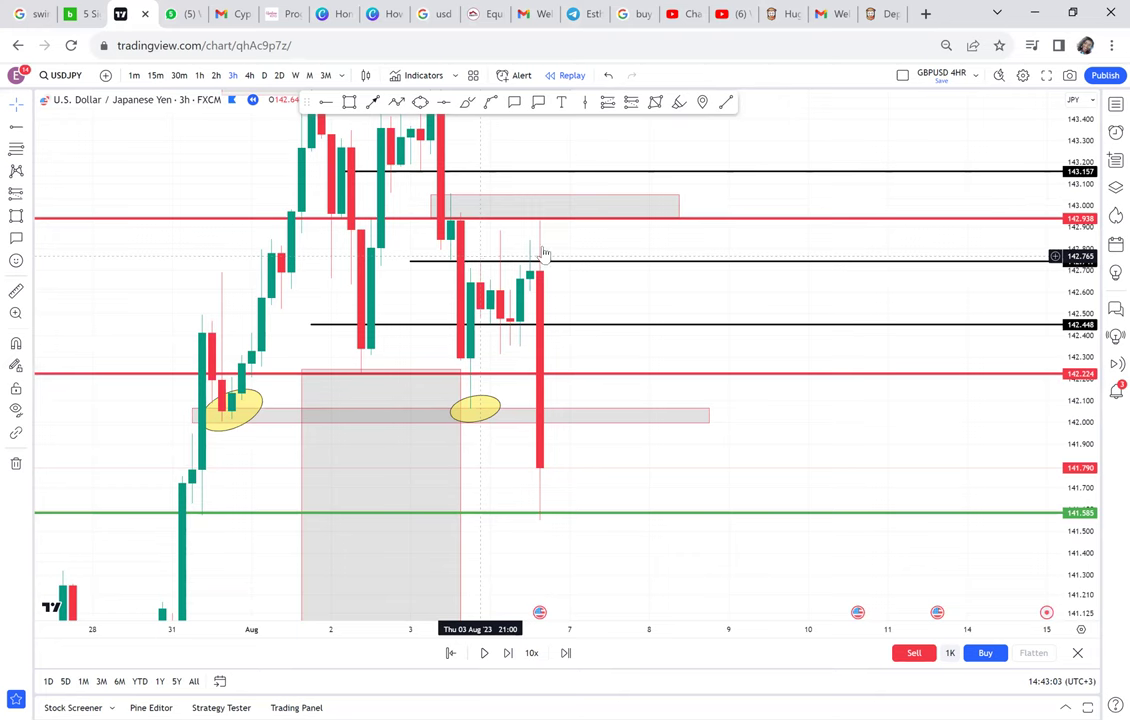
{"action": "scroll", "coordinate": [547, 402], "scroll_direction": "down", "scroll_amount": 3}
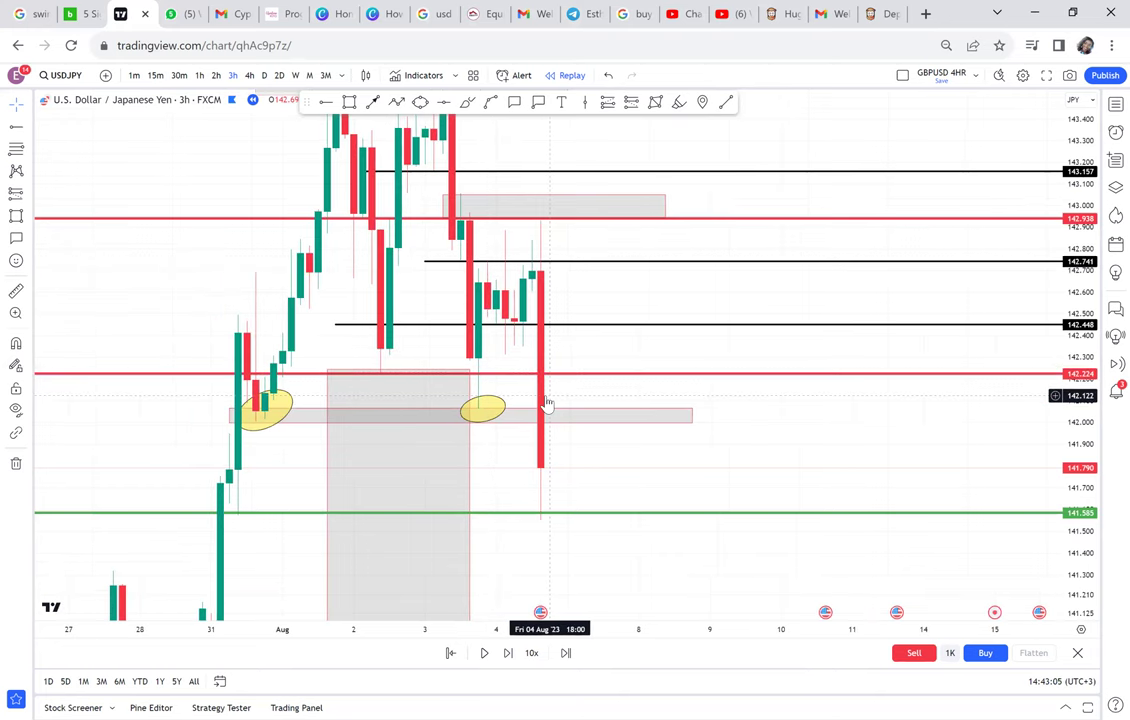
Measure the price distance from just above the 142.224 line down to the 140.953 target line, then clear the measurement.
{"action": "left_click_drag", "start_coordinate": [636, 474], "coordinate": [755, 424]}
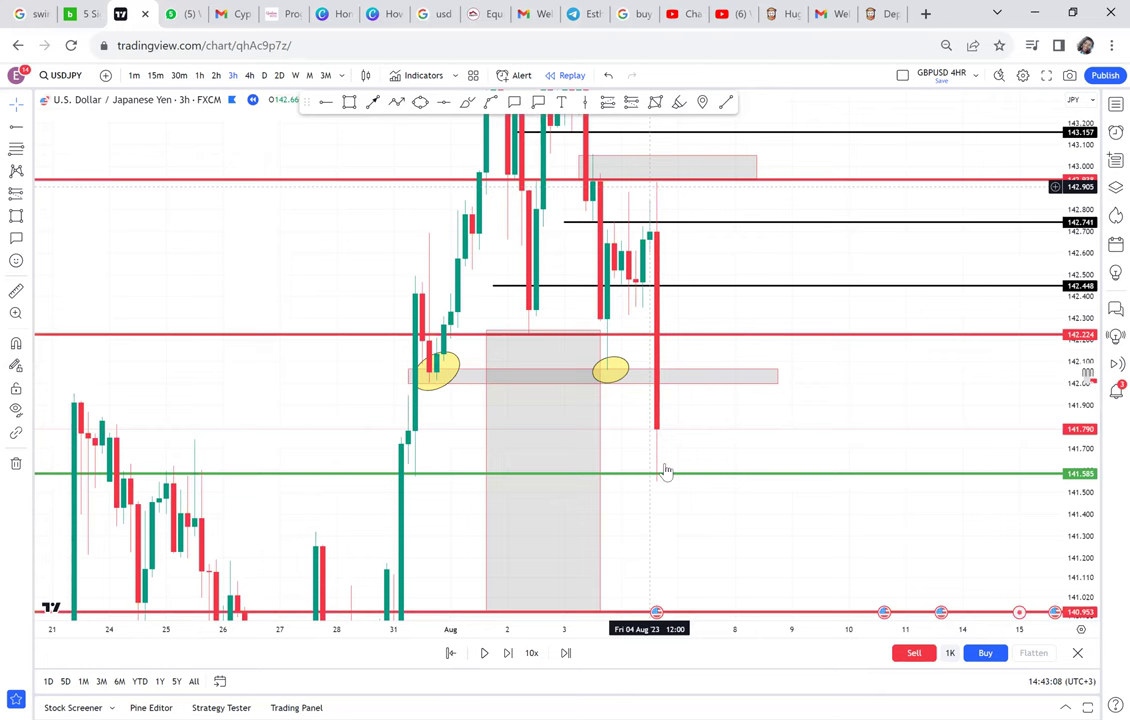
{"action": "left_click_drag", "start_coordinate": [675, 471], "coordinate": [645, 360]}
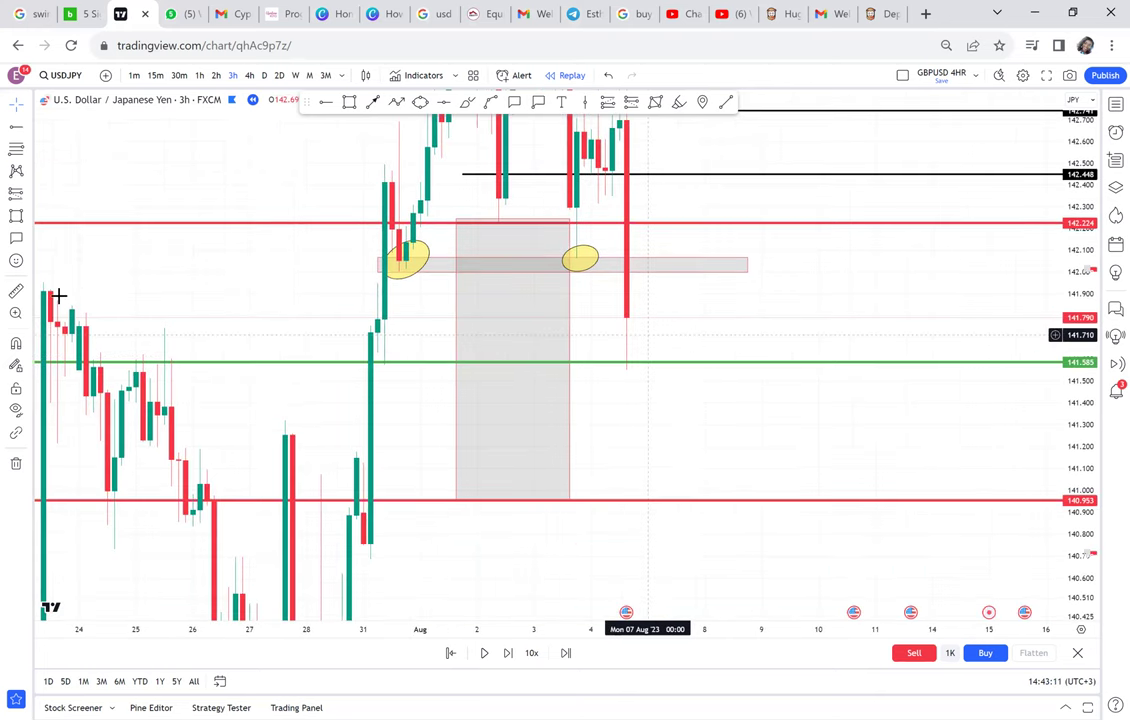
{"action": "left_click", "coordinate": [15, 292]}
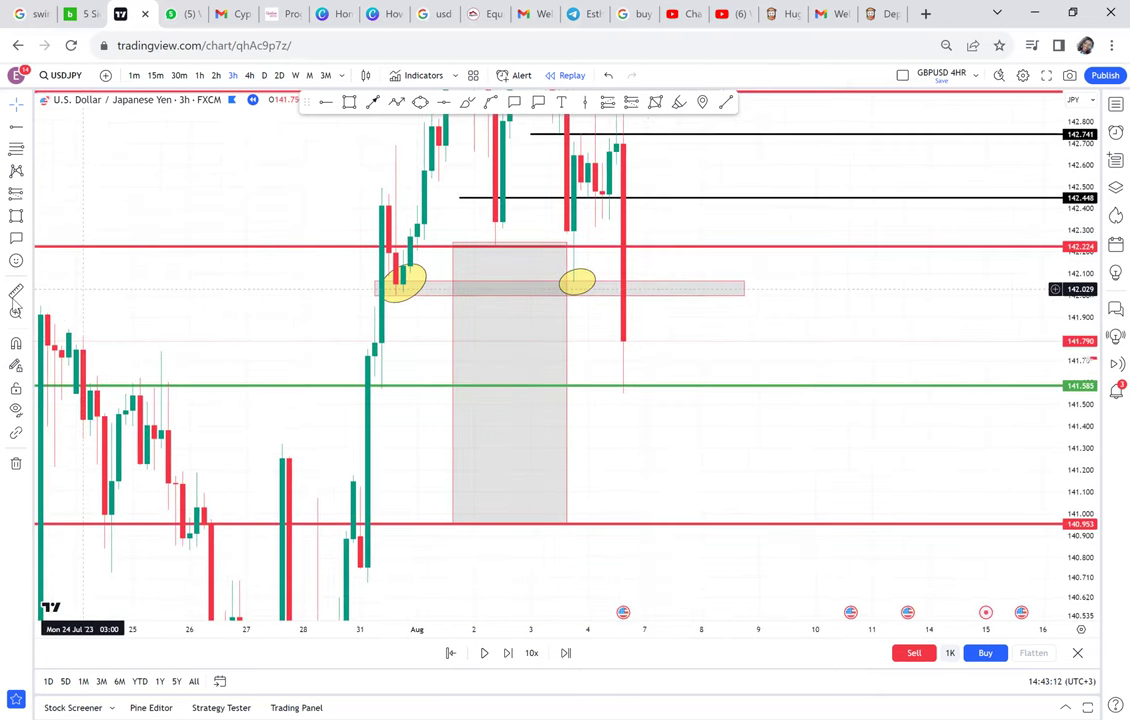
{"action": "left_click", "coordinate": [351, 243]}
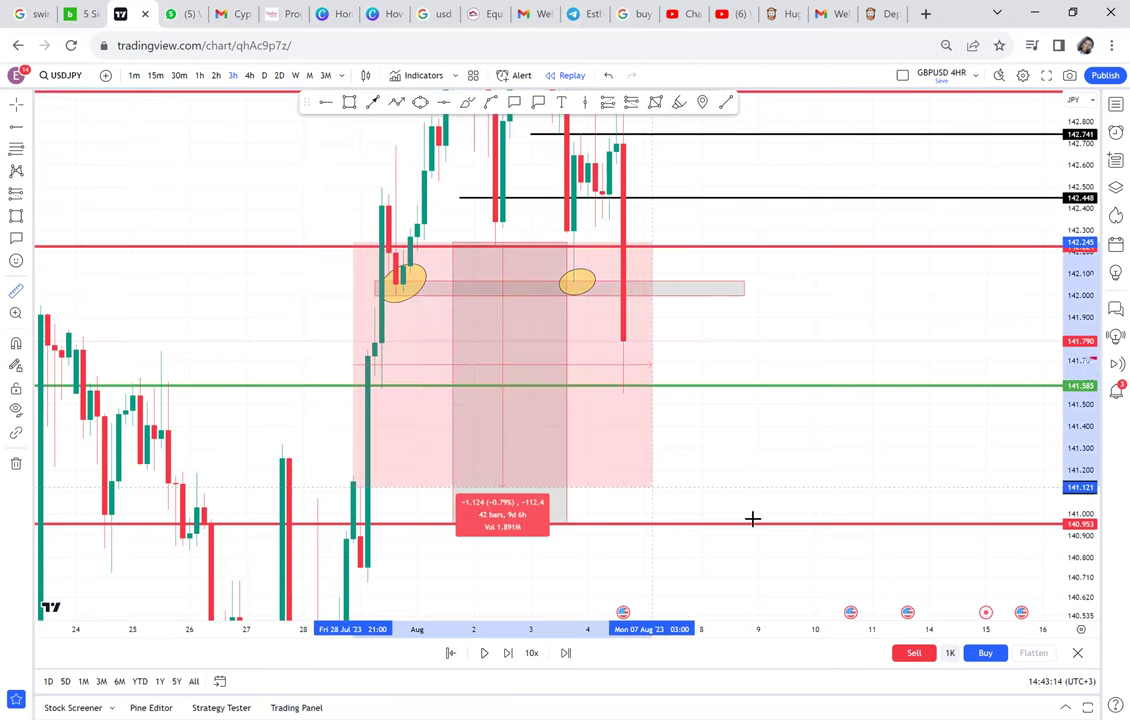
{"action": "left_click", "coordinate": [752, 520]}
{"action": "left_click", "coordinate": [603, 365]}
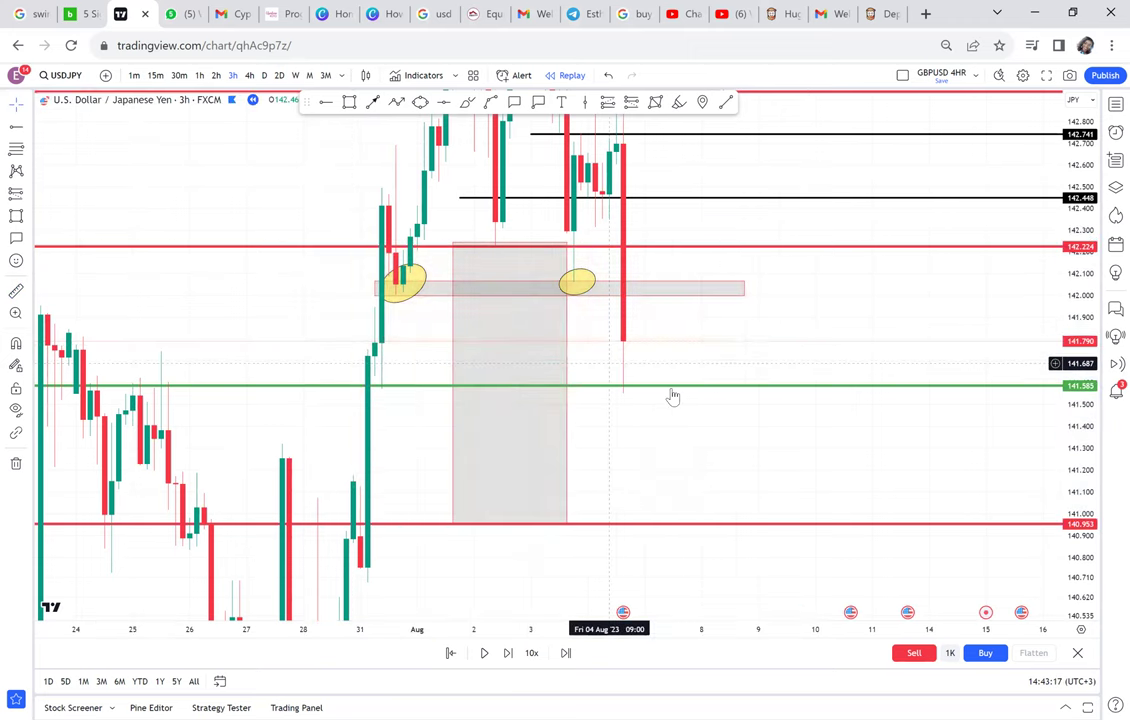
Examine the latest red candle against the 142.938 resistance, the thin support rectangle and the green 141.585 line.
{"action": "left_click_drag", "start_coordinate": [777, 376], "coordinate": [777, 401]}
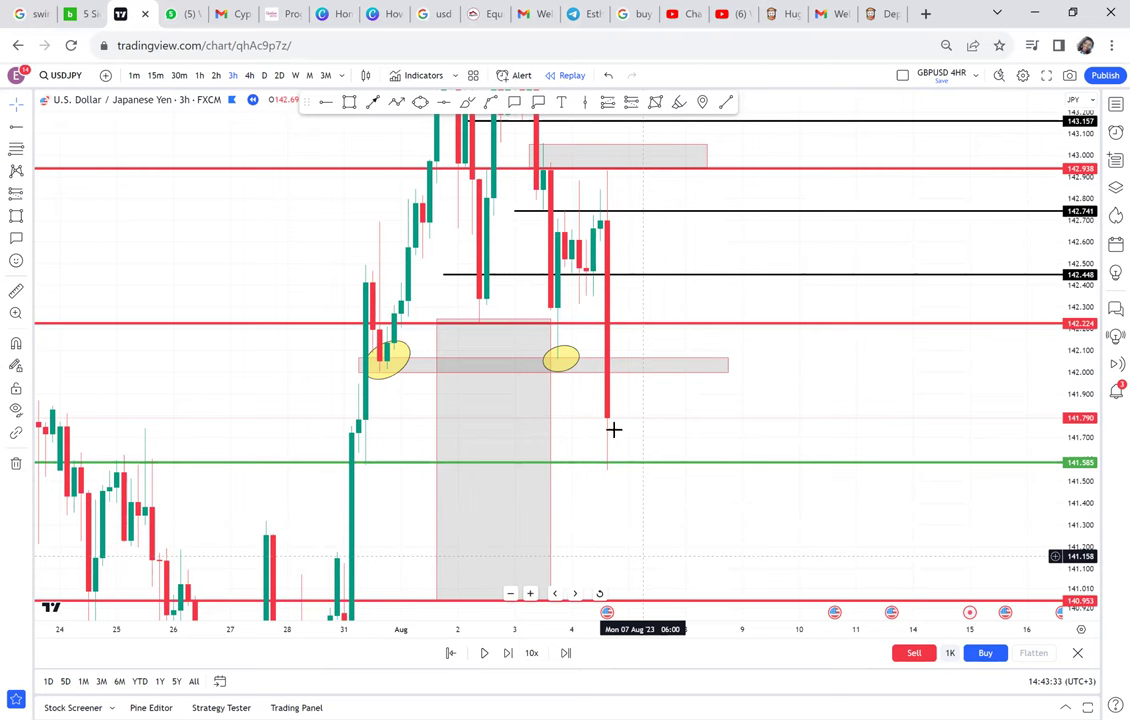
{"action": "left_click_drag", "start_coordinate": [590, 438], "coordinate": [570, 335]}
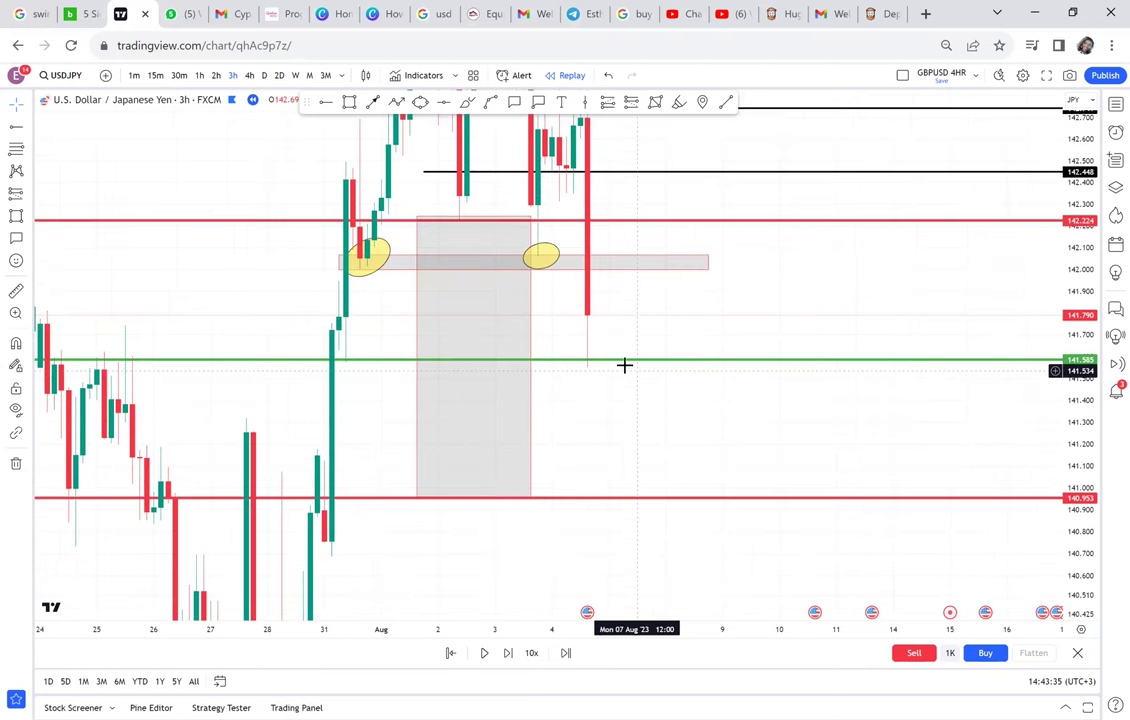
{"action": "left_click_drag", "start_coordinate": [661, 322], "coordinate": [683, 489]}
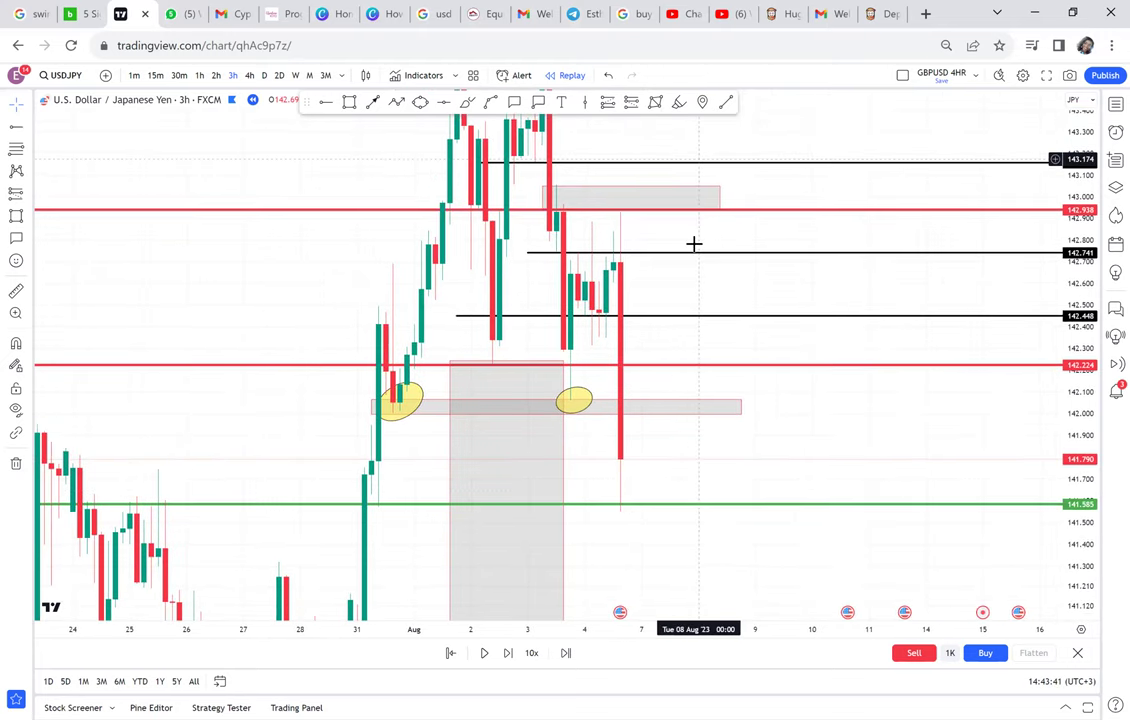
{"action": "left_click_drag", "start_coordinate": [698, 171], "coordinate": [694, 244]}
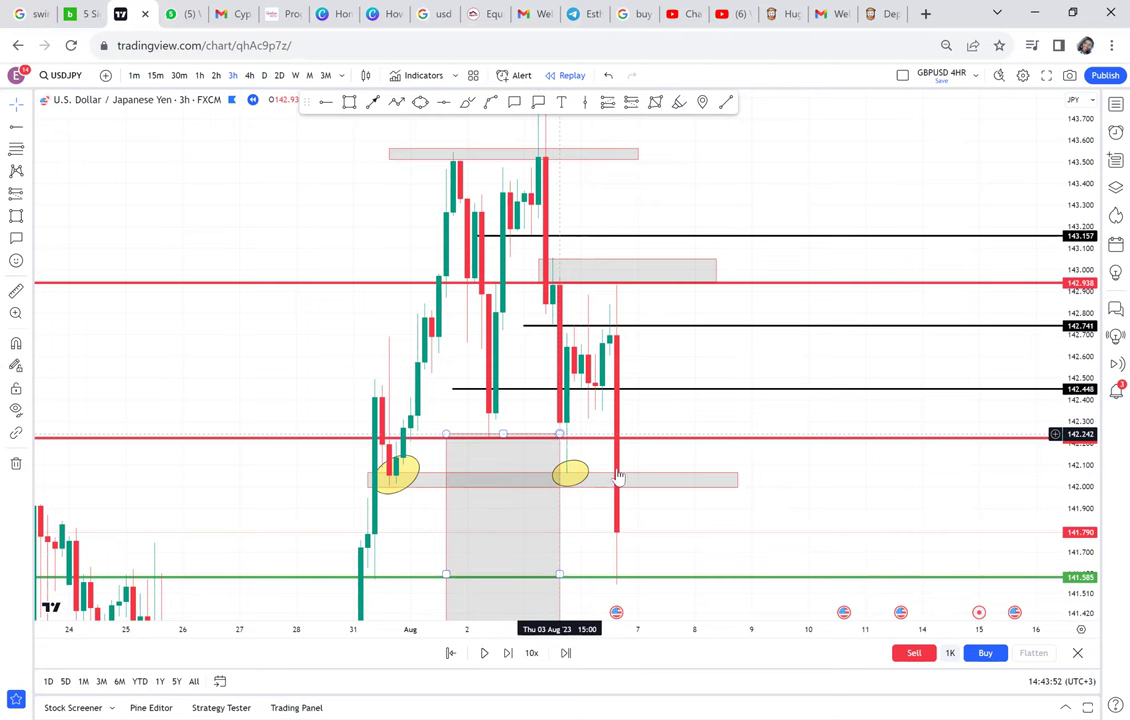
{"action": "left_click_drag", "start_coordinate": [646, 520], "coordinate": [623, 391]}
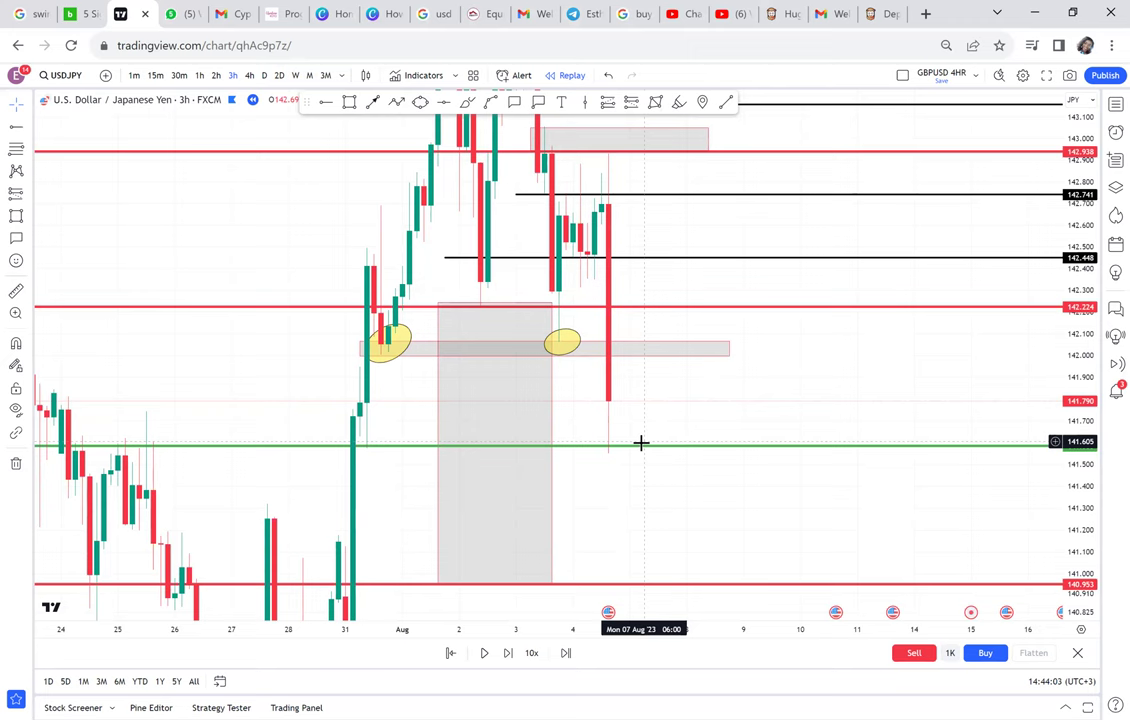
Compare the breakdown candle against the marked levels on the 4-hour, daily, 3-hour and 2-hour timeframes.
{"action": "left_click", "coordinate": [249, 75]}
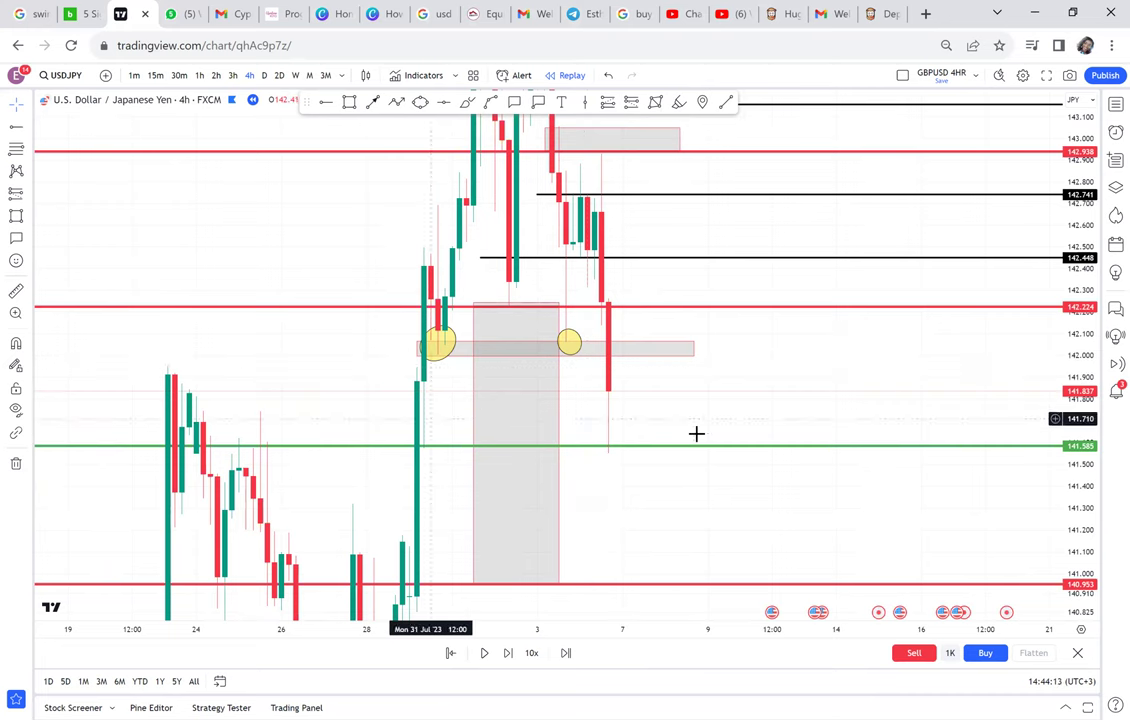
{"action": "left_click_drag", "start_coordinate": [676, 388], "coordinate": [651, 361]}
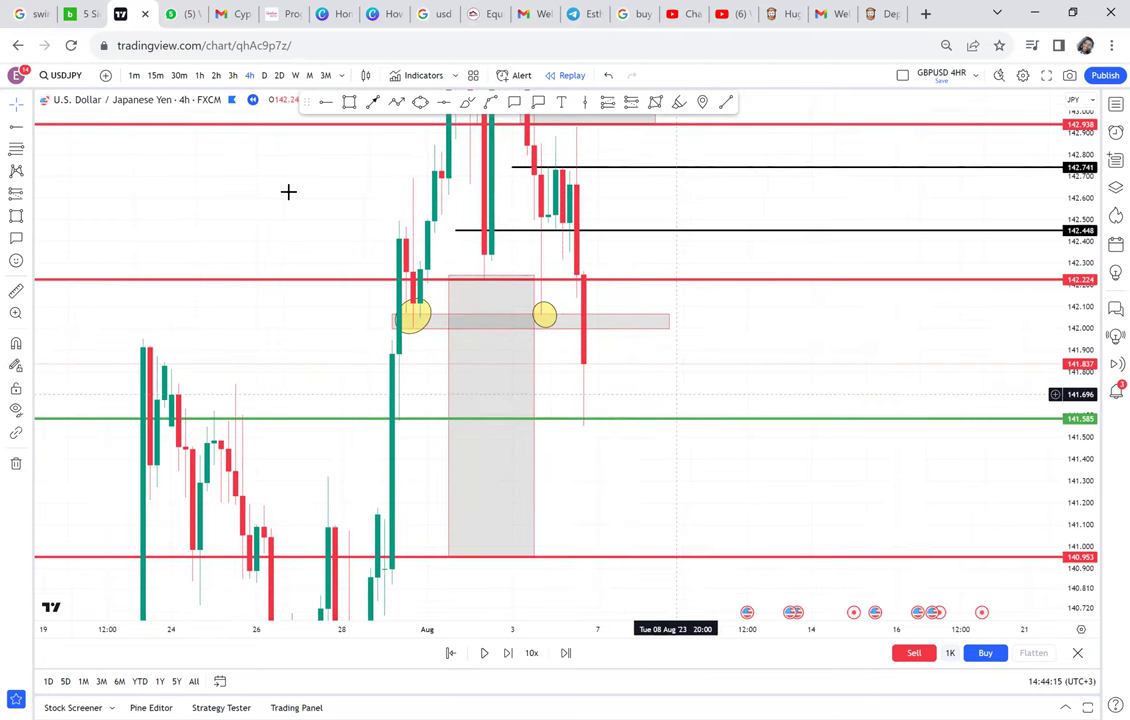
{"action": "left_click", "coordinate": [264, 76]}
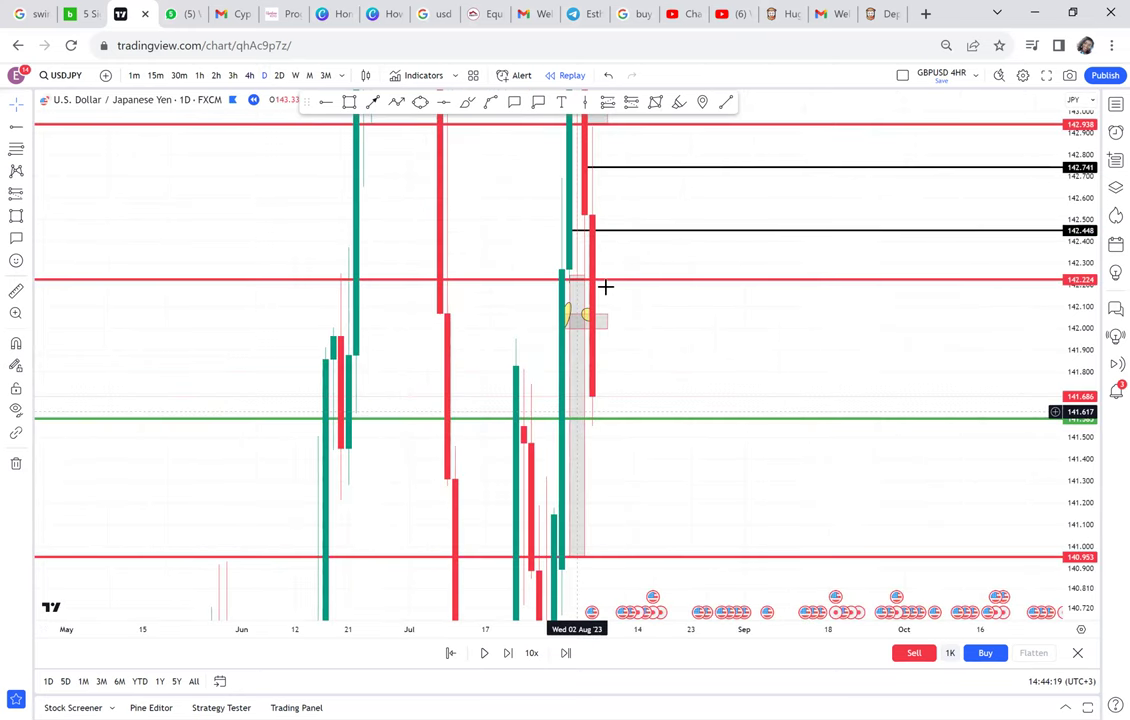
{"action": "left_click", "coordinate": [251, 76]}
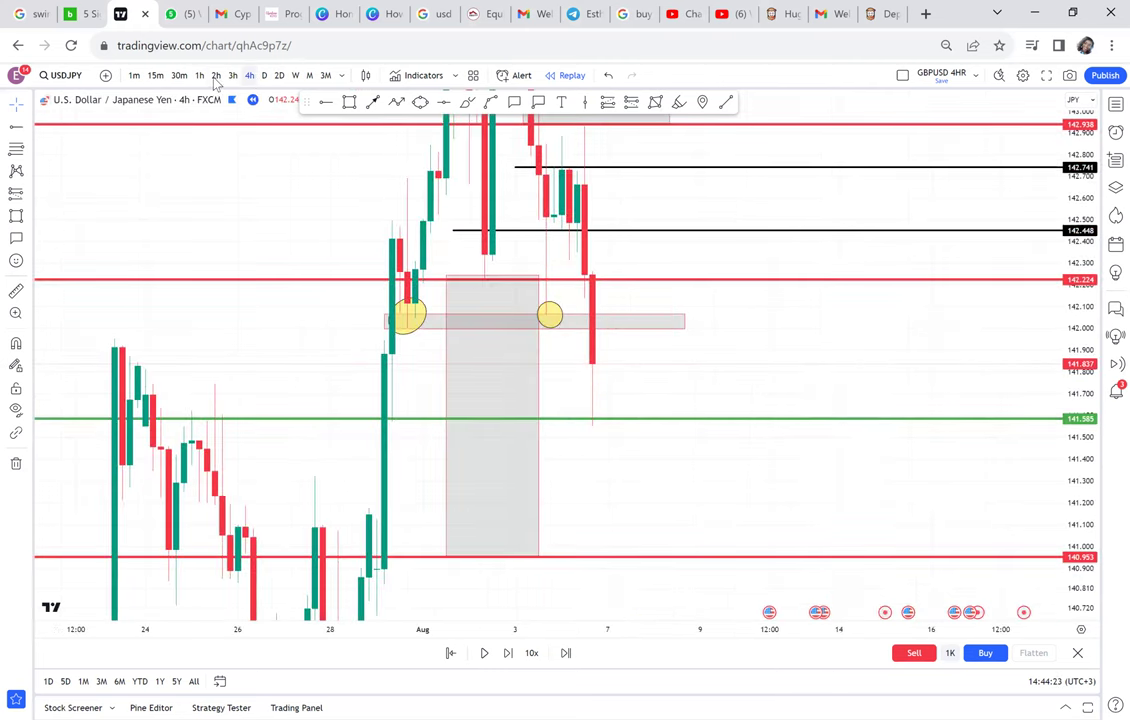
{"action": "left_click", "coordinate": [232, 76]}
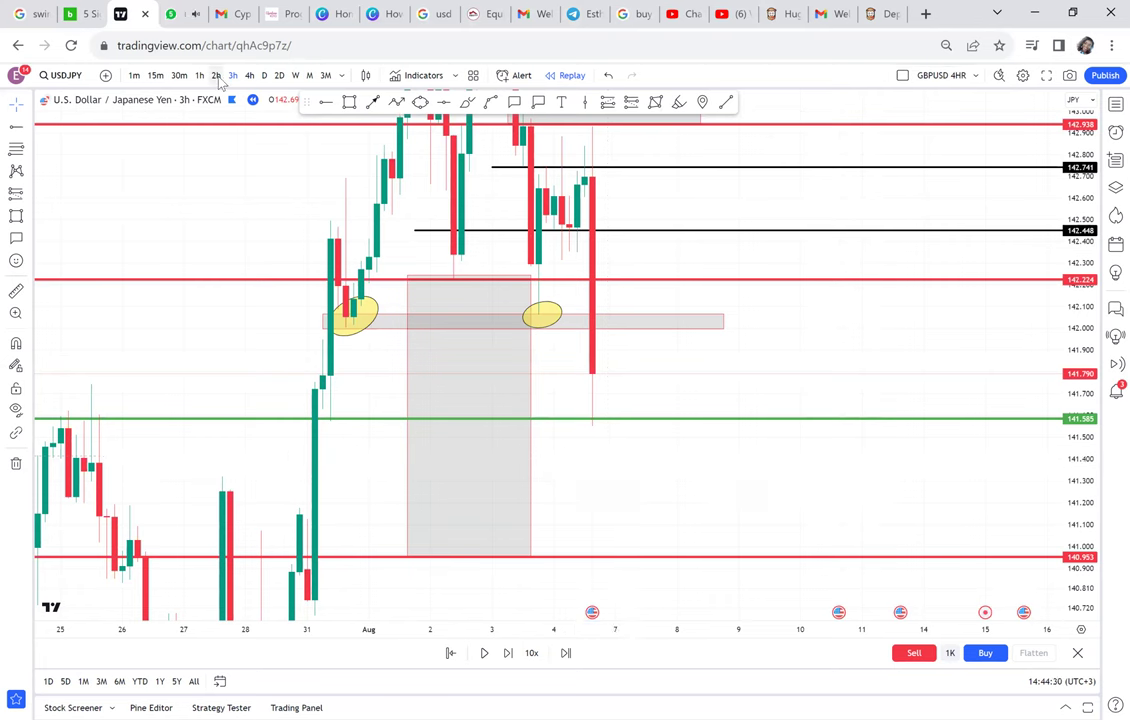
{"action": "type", "text": "2h"}
{"action": "key", "text": "Return"}
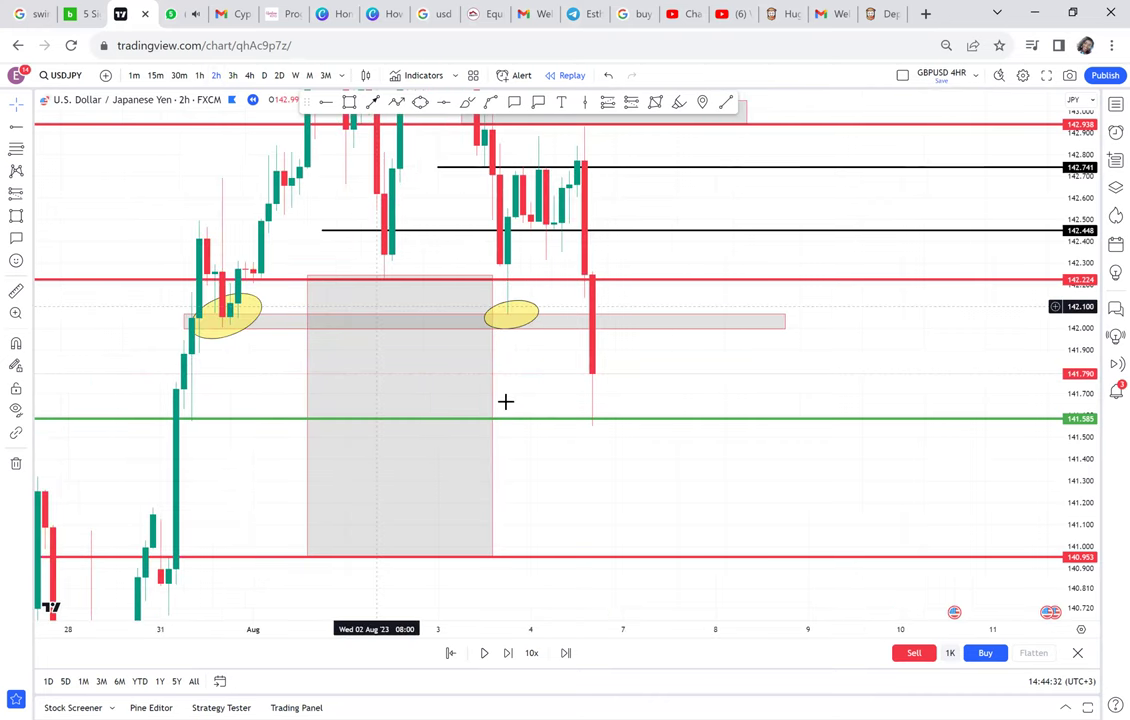
{"action": "scroll", "coordinate": [246, 329], "scroll_direction": "down", "scroll_amount": 1}
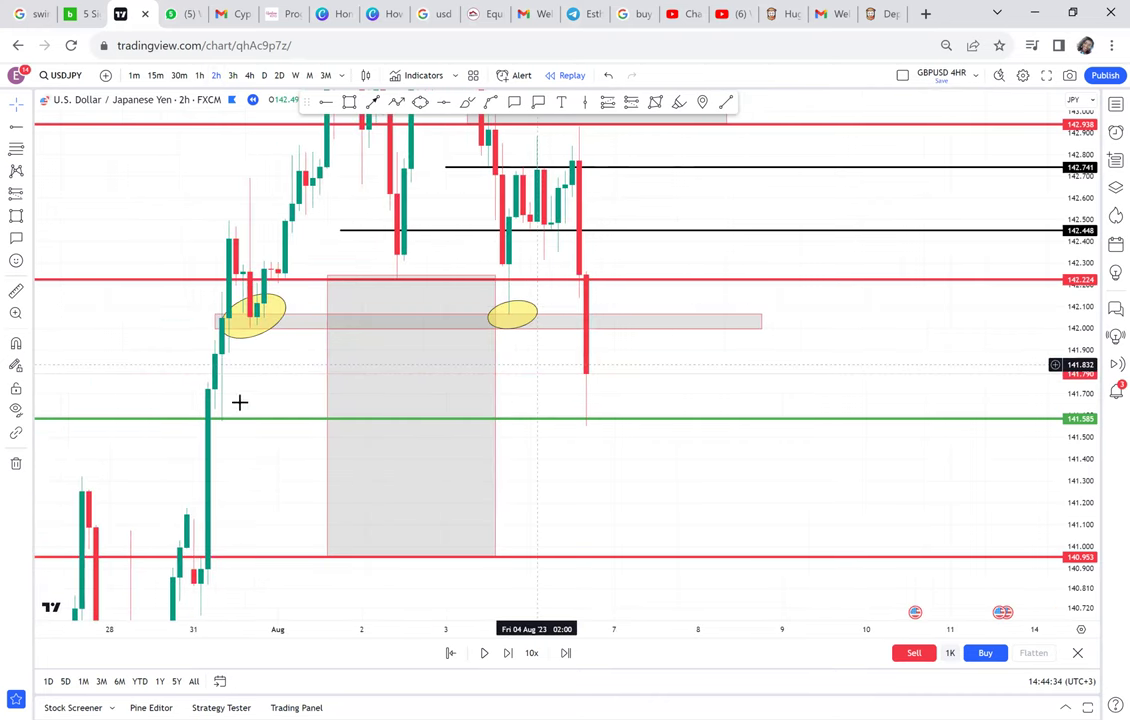
{"action": "left_click_drag", "start_coordinate": [240, 401], "coordinate": [409, 404]}
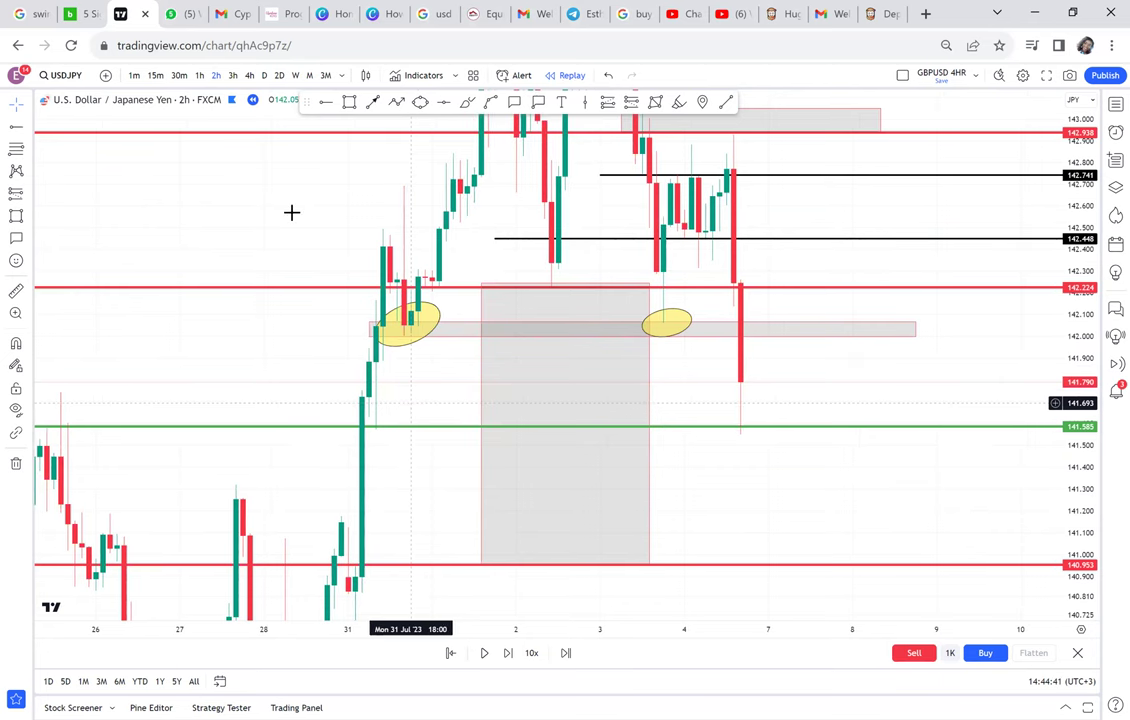
Switch the chart to the 1-hour timeframe and frame both the July 31 rally and the breakdown candle with the green line.
{"action": "left_click", "coordinate": [200, 76]}
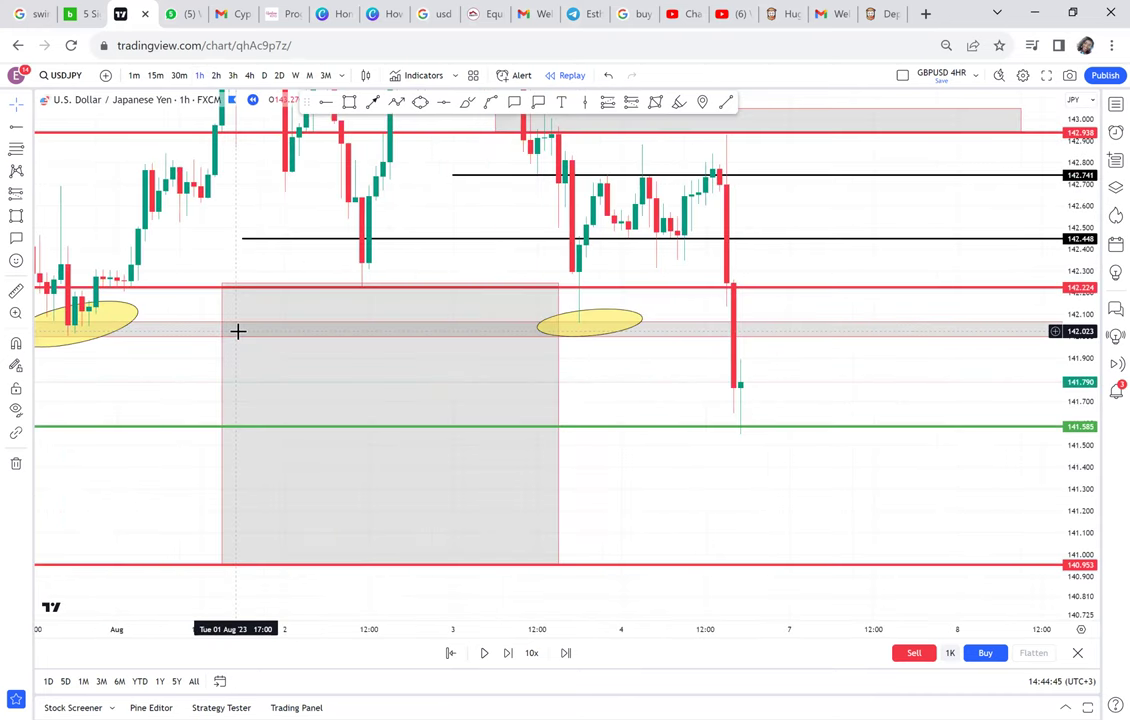
{"action": "scroll", "coordinate": [238, 331], "scroll_direction": "down", "scroll_amount": 2}
{"action": "left_click_drag", "start_coordinate": [162, 393], "coordinate": [321, 369]}
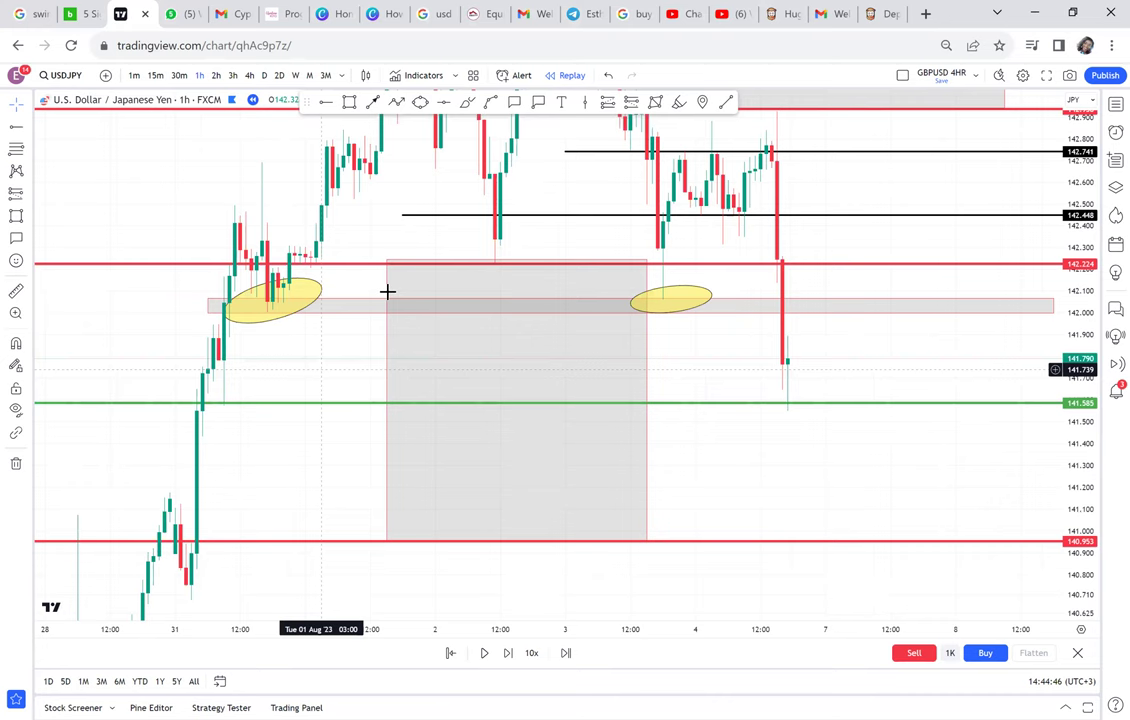
{"action": "left_click_drag", "start_coordinate": [387, 291], "coordinate": [398, 289]}
{"action": "left_click_drag", "start_coordinate": [397, 387], "coordinate": [379, 611]}
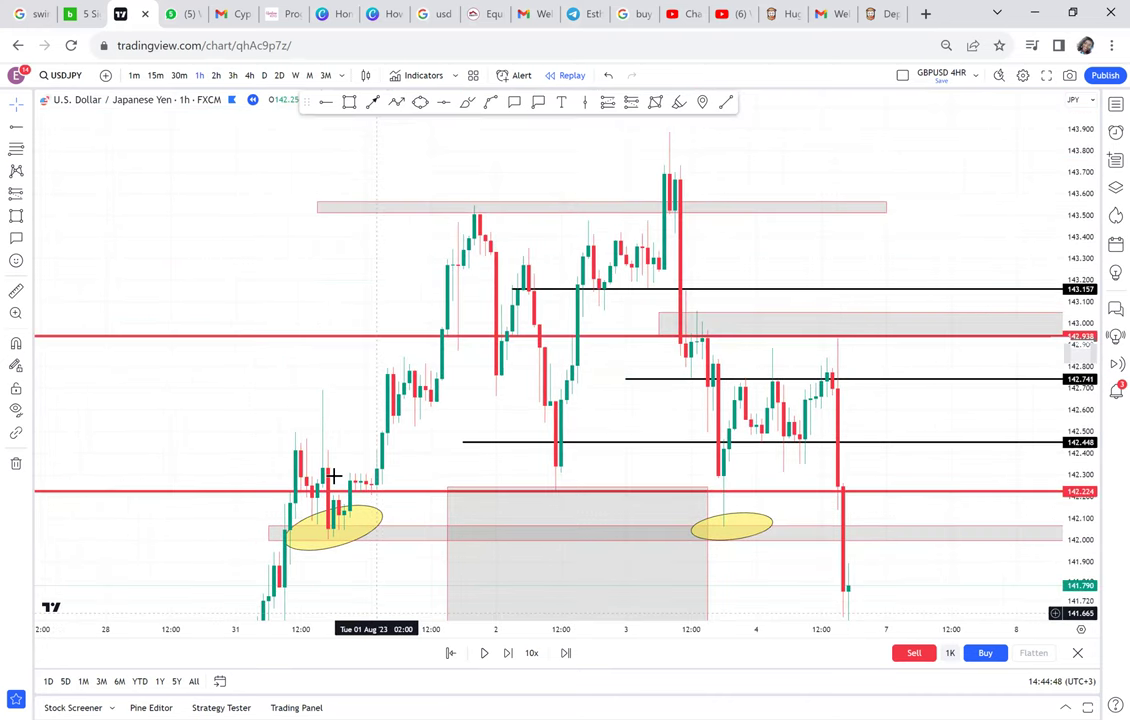
{"action": "left_click_drag", "start_coordinate": [333, 477], "coordinate": [293, 339]}
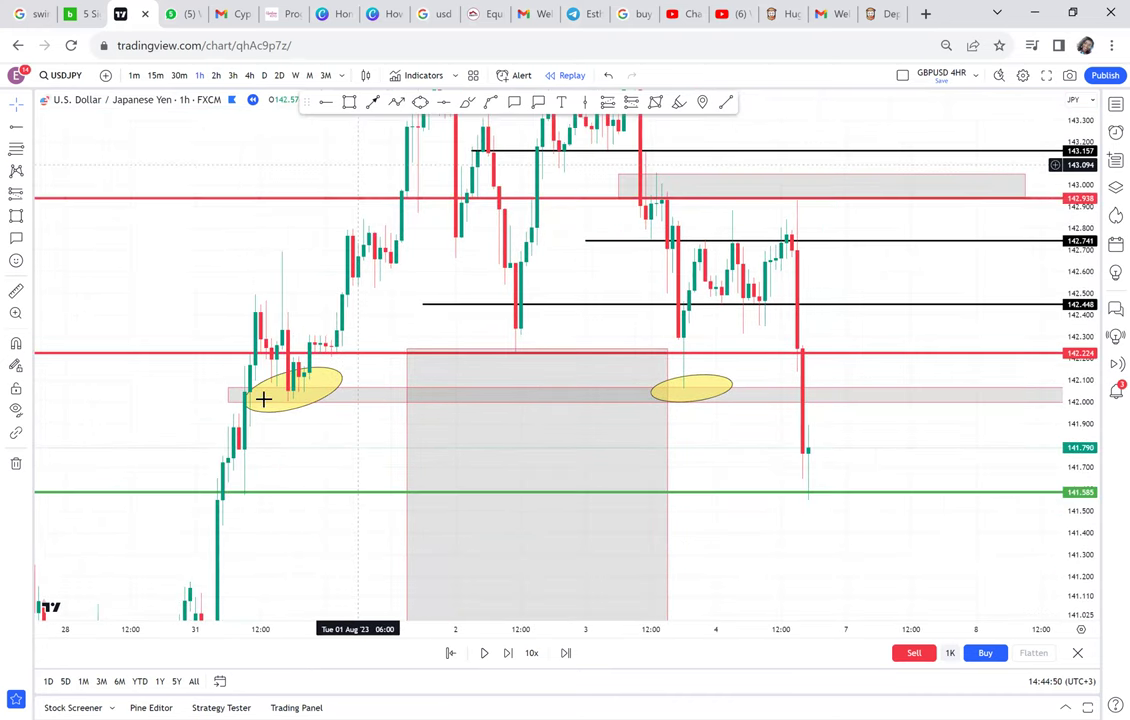
Draw a rectangle zone from 141.784 down to the green 141.585 line, spanning July 31 03:00 to August 7 13:00.
{"action": "key", "text": "alt+shift+r"}
{"action": "left_click", "coordinate": [213, 449]}
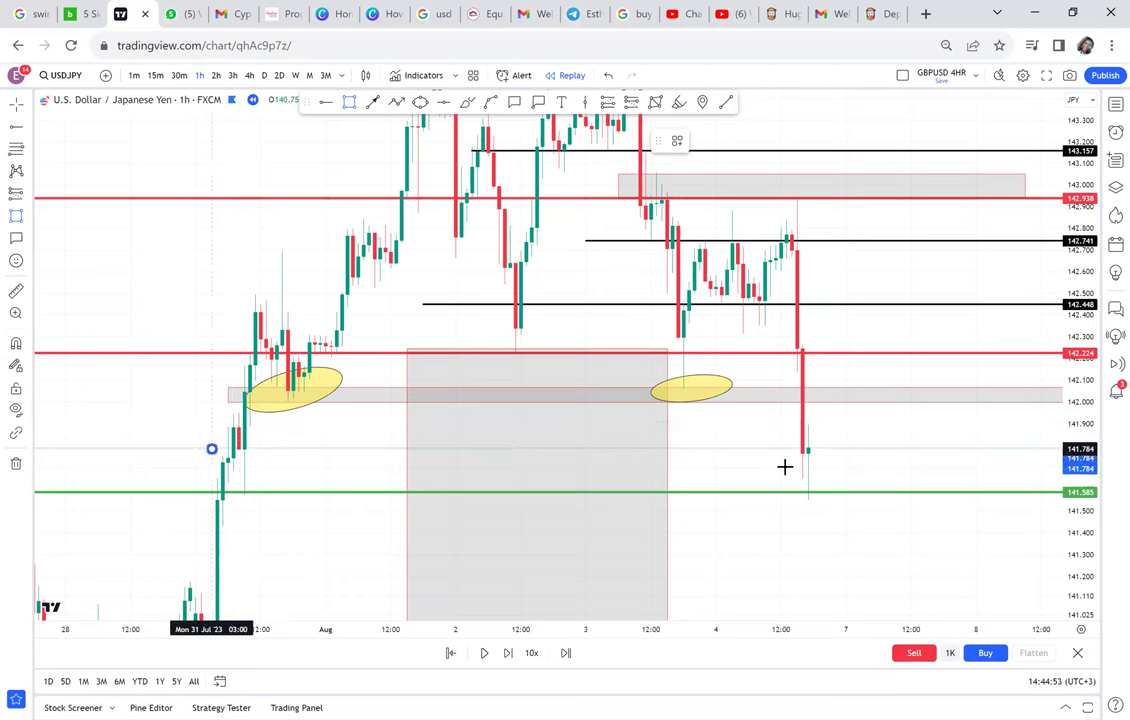
{"action": "left_click", "coordinate": [829, 466]}
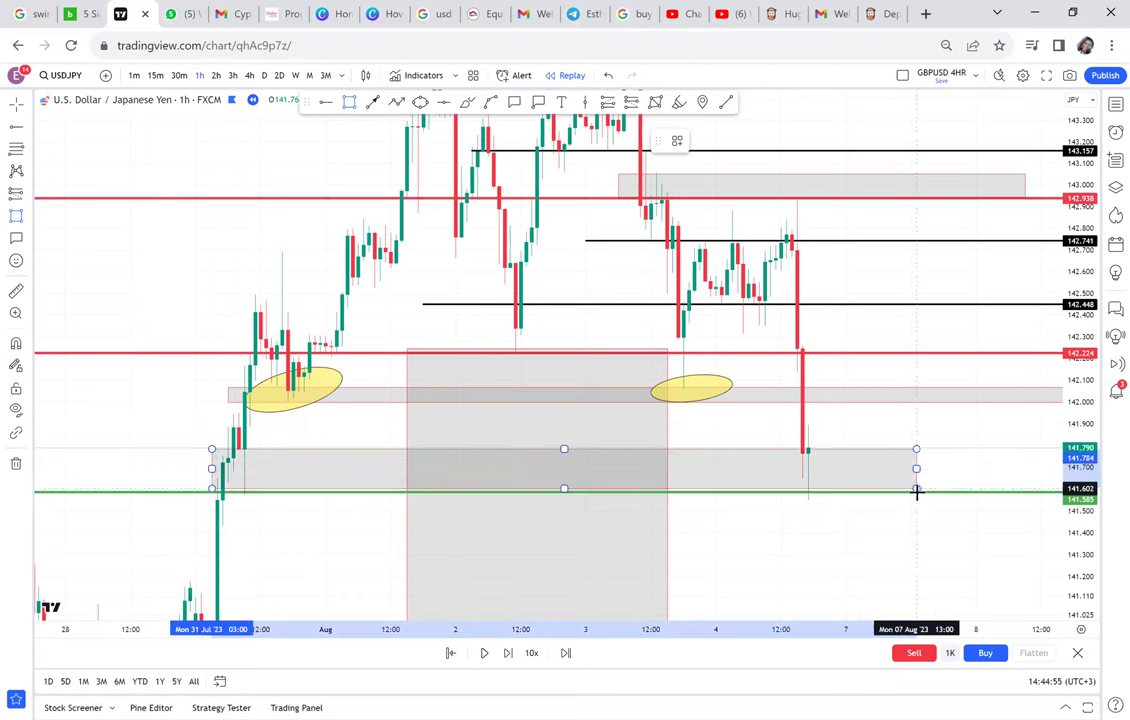
{"action": "left_click_drag", "start_coordinate": [916, 490], "coordinate": [916, 492]}
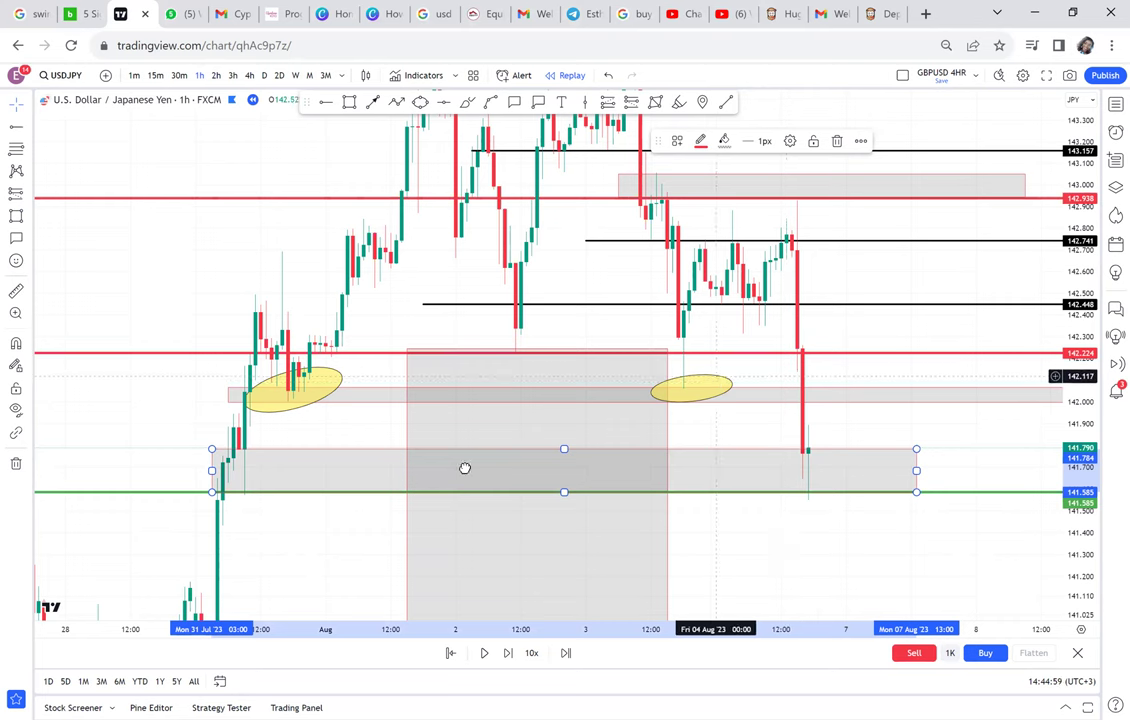
Move the two yellow ellipses into the new support zone, one over the July 31 candles and one over the latest breakdown candles.
{"action": "left_click_drag", "start_coordinate": [314, 476], "coordinate": [269, 455]}
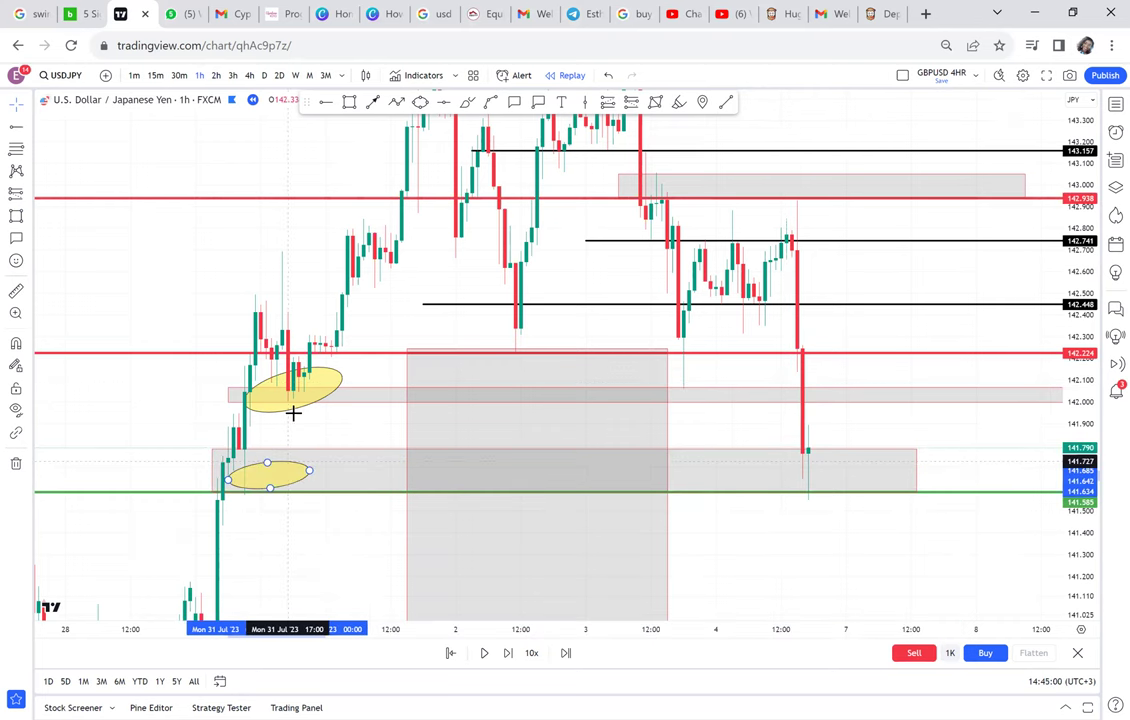
{"action": "left_click", "coordinate": [294, 412]}
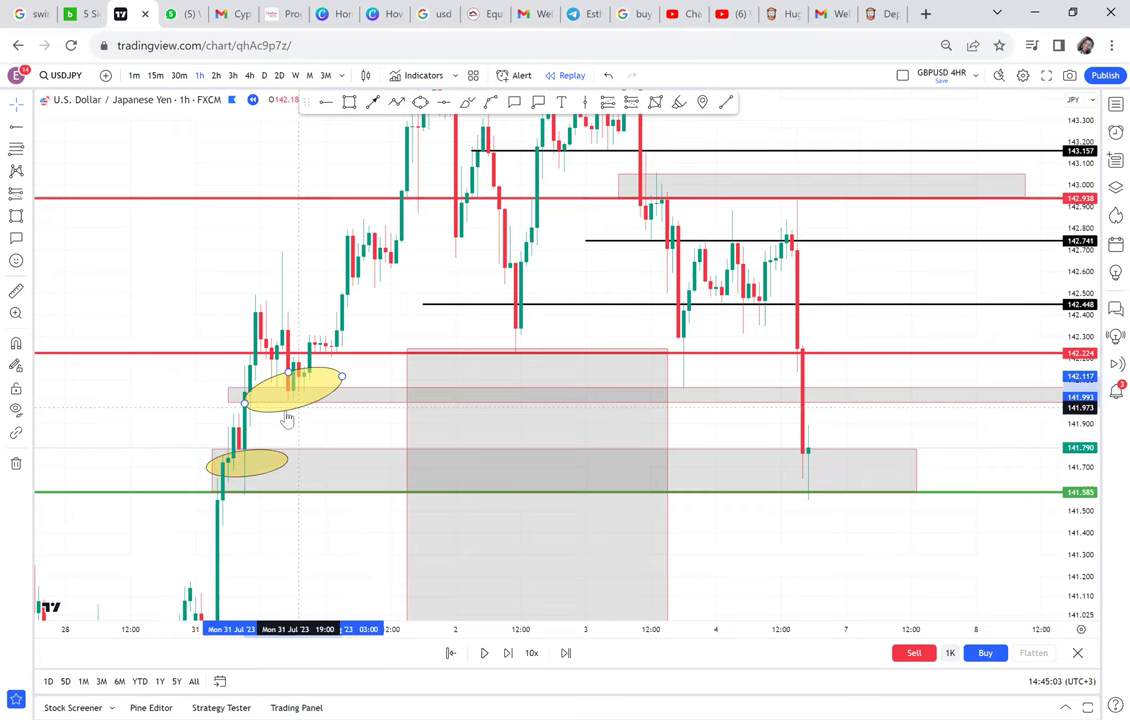
{"action": "left_click_drag", "start_coordinate": [288, 410], "coordinate": [716, 492]}
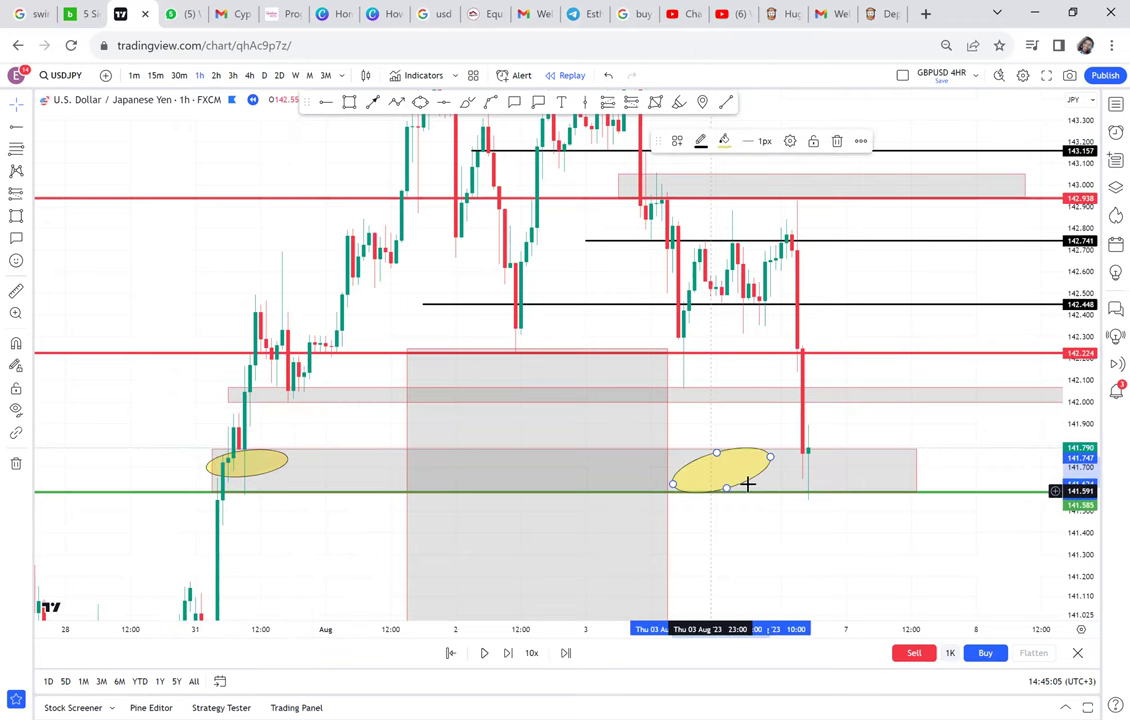
{"action": "mouse_move", "coordinate": [821, 471]}
{"action": "left_mouse_down"}
{"action": "mouse_move", "coordinate": [893, 479]}
{"action": "mouse_move", "coordinate": [837, 474]}
{"action": "left_mouse_up"}
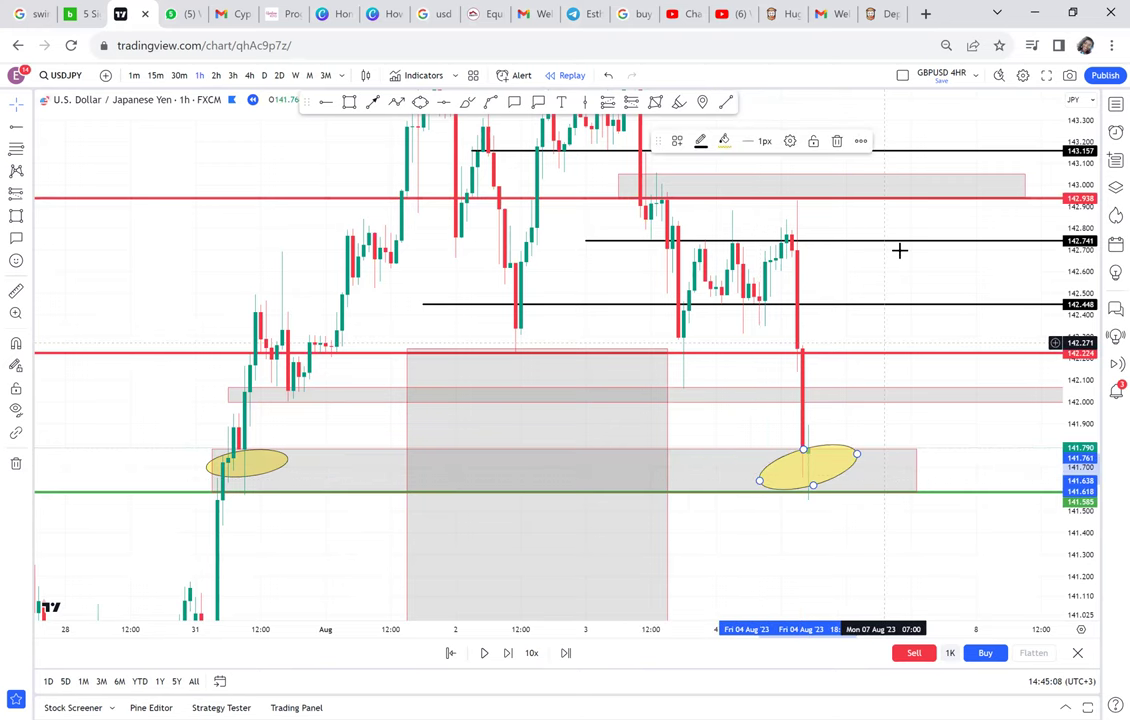
Remove all 14 drawings from the chart.
{"action": "scroll", "coordinate": [915, 246], "scroll_direction": "down", "scroll_amount": 2}
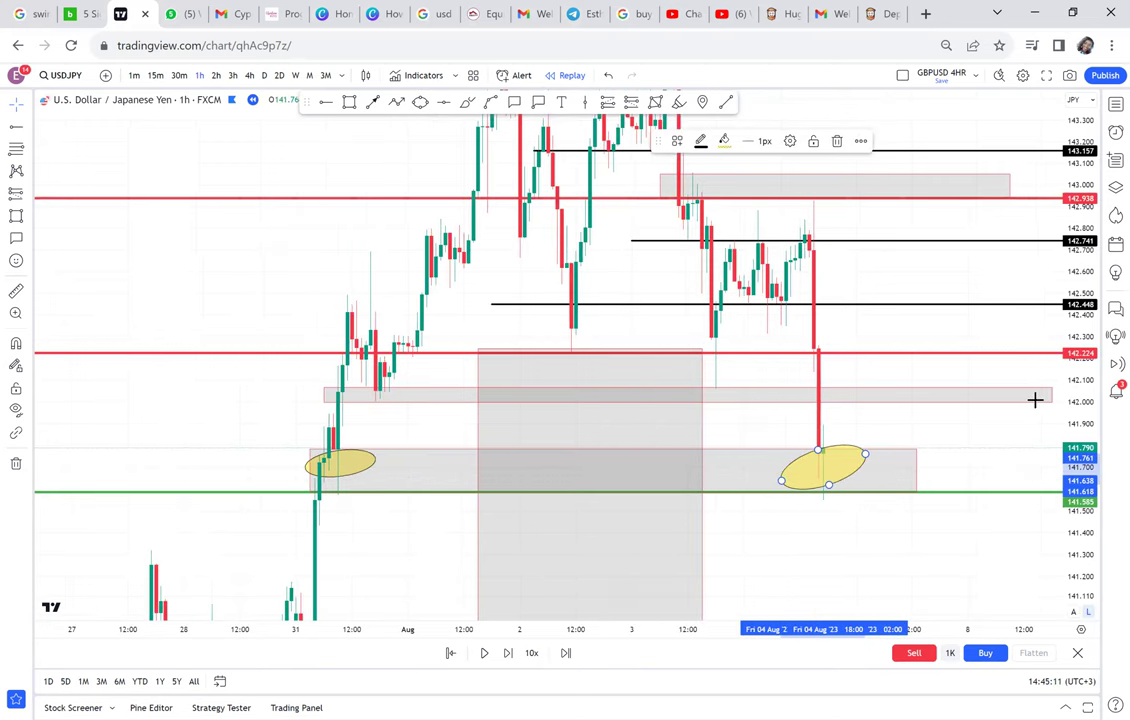
{"action": "left_click_drag", "start_coordinate": [936, 172], "coordinate": [840, 224]}
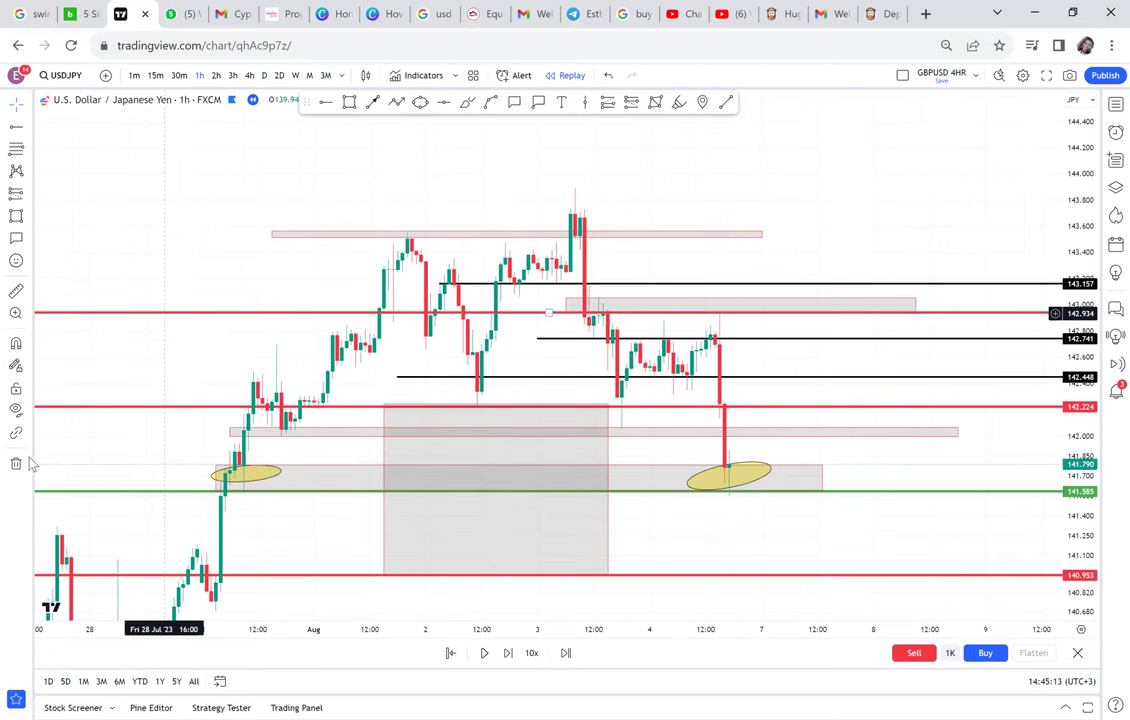
{"action": "left_click", "coordinate": [28, 463]}
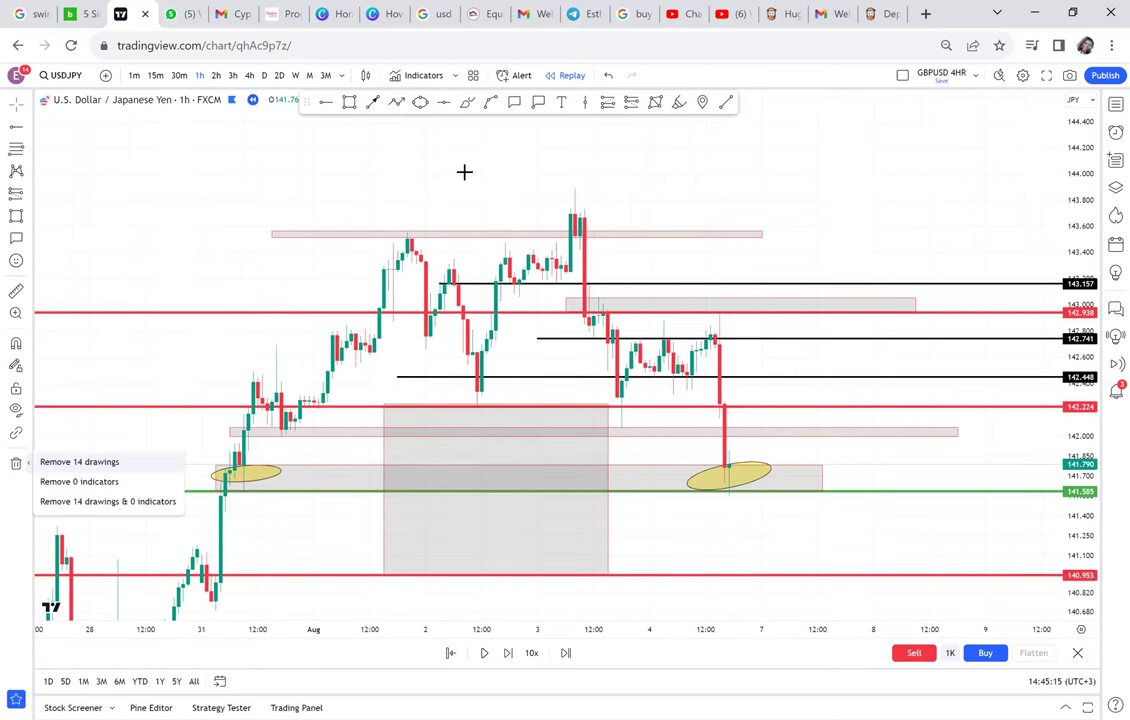
{"action": "left_click", "coordinate": [90, 461]}
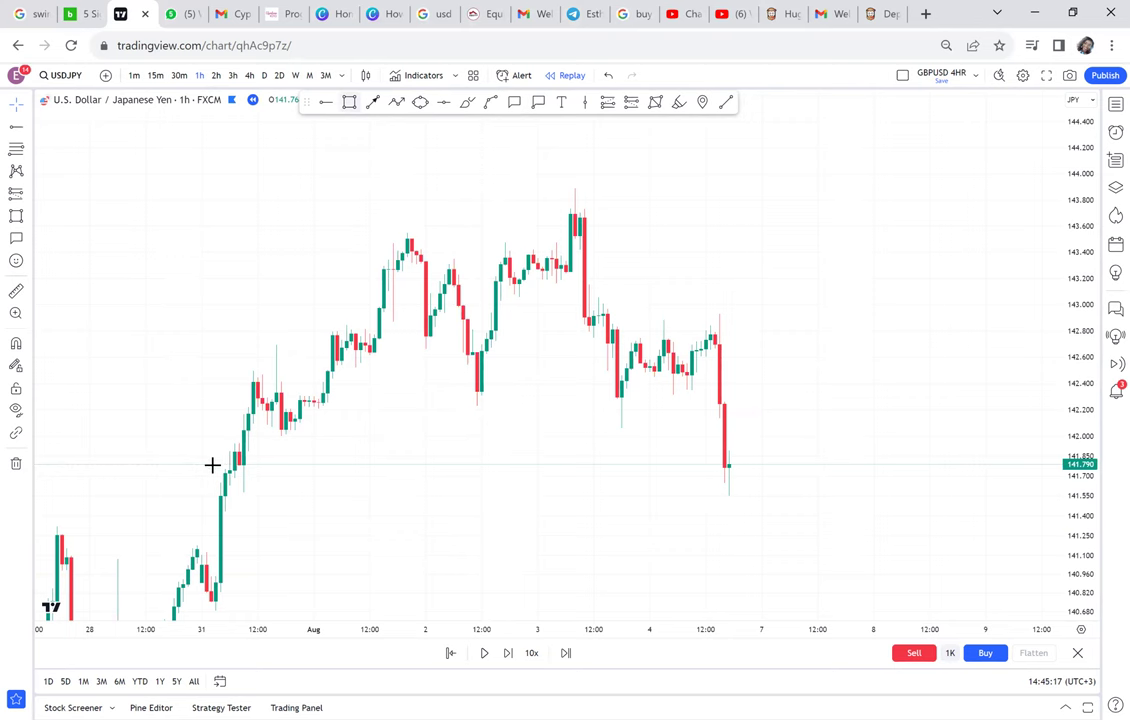